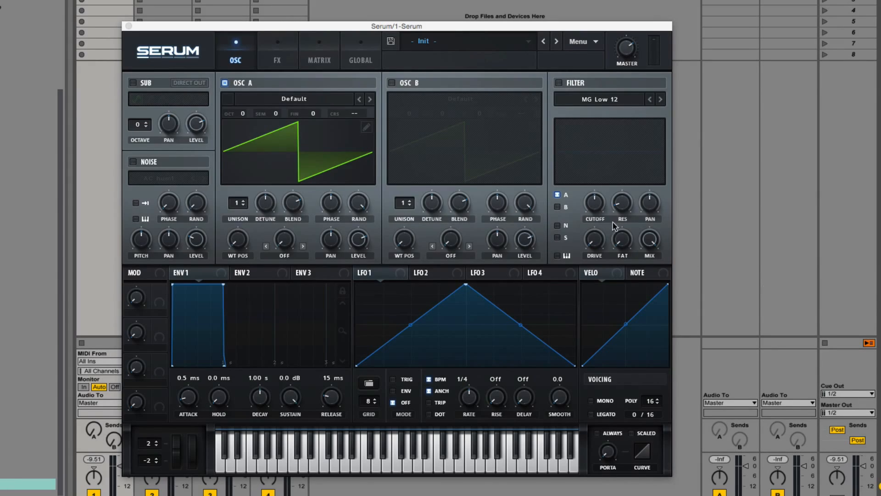
# Enable OSC B, then load the ADSR_SRM_DD_FHB_Table01 wavetable into OSC A and Table02 into OSC B
pyautogui.click(392, 83)
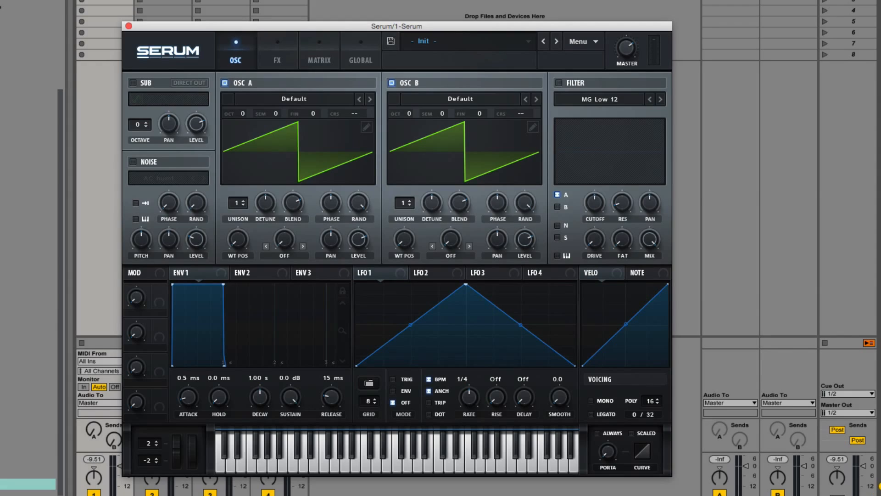
pyautogui.moveTo(539, 316); pyautogui.dragTo(357, 177)
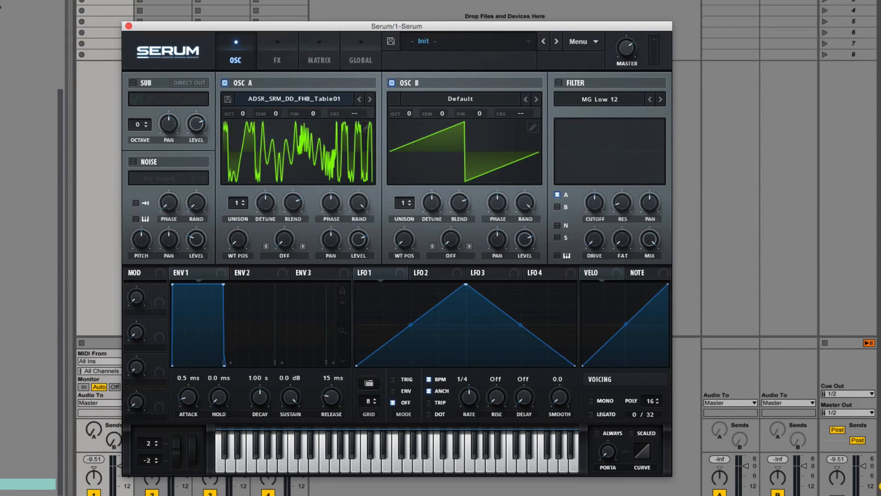
pyautogui.moveTo(206, 241); pyautogui.dragTo(528, 179)
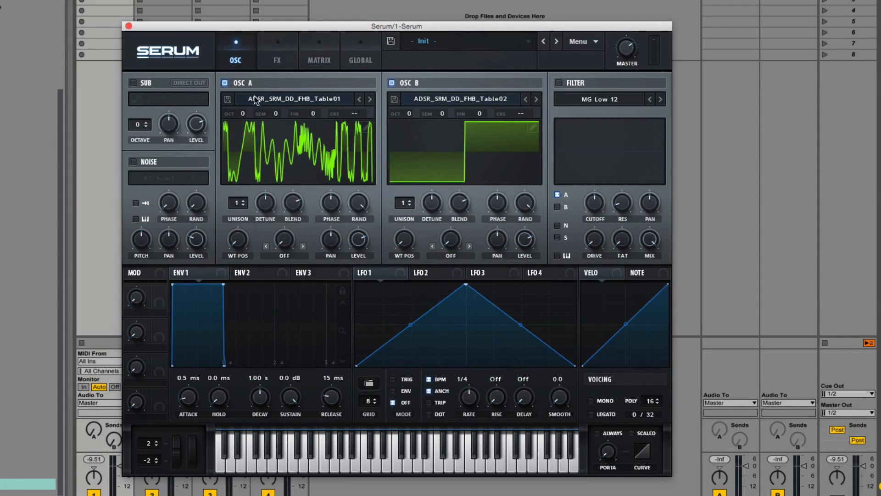
# Audition each oscillator on its own and inspect OSC B's wavetable in the table editor
pyautogui.click(226, 82)
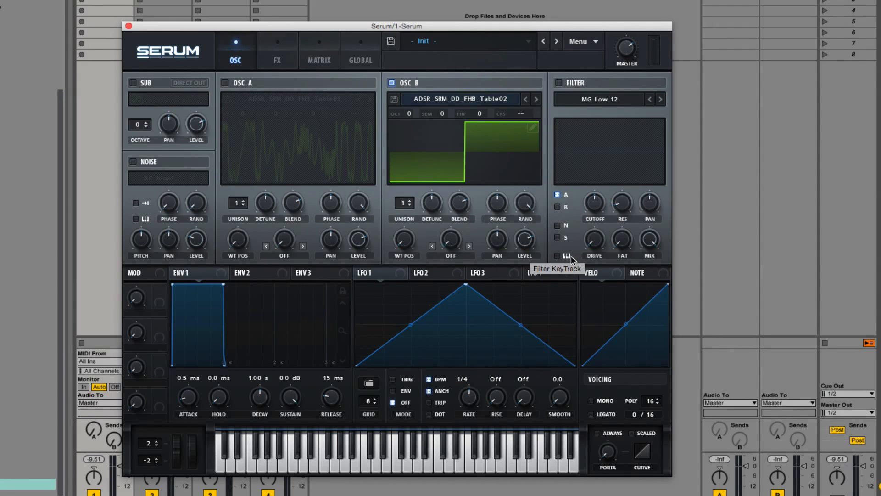
pyautogui.moveTo(405, 239)
pyautogui.mouseDown()
pyautogui.moveTo(419, 173)
pyautogui.moveTo(424, 232)
pyautogui.mouseUp()
pyautogui.click(533, 127)
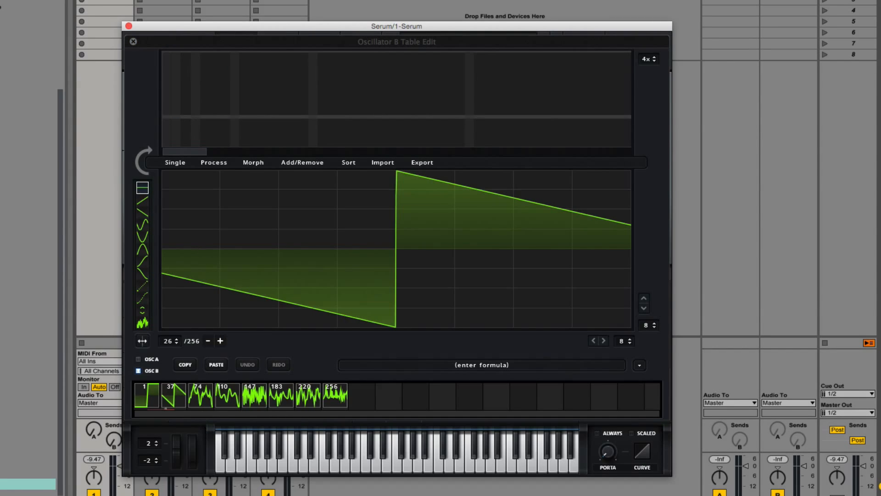
pyautogui.click(133, 42)
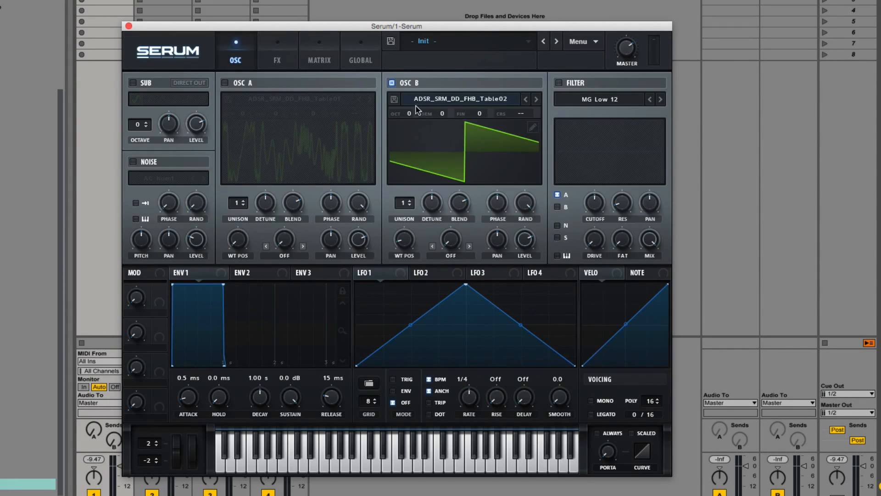
pyautogui.click(392, 83)
pyautogui.click(224, 83)
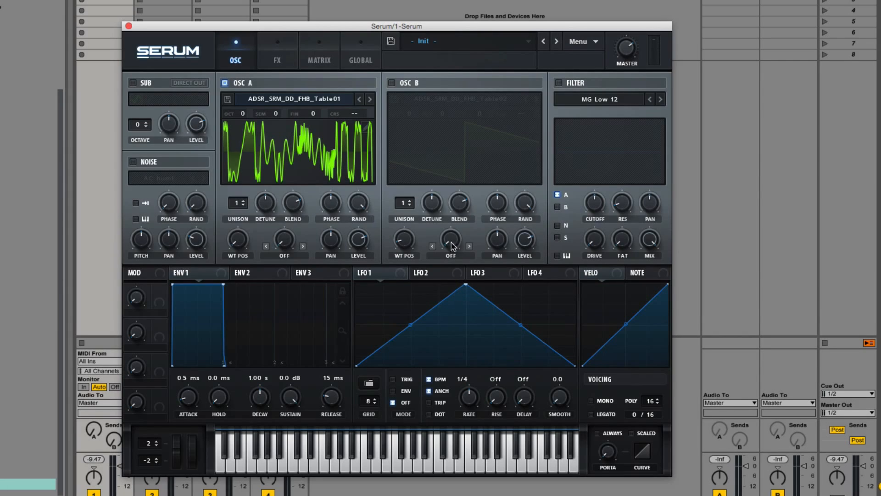
# Re-enable OSC B and set its octave to -1
pyautogui.click(392, 82)
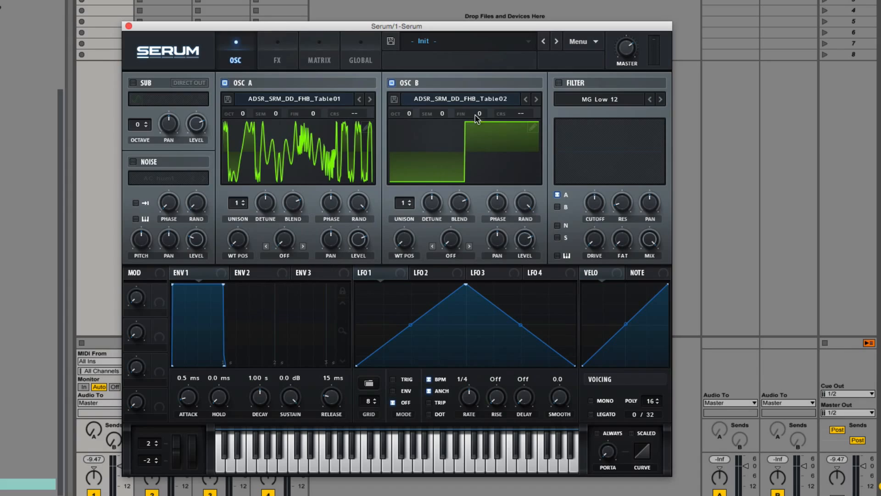
pyautogui.moveTo(413, 116)
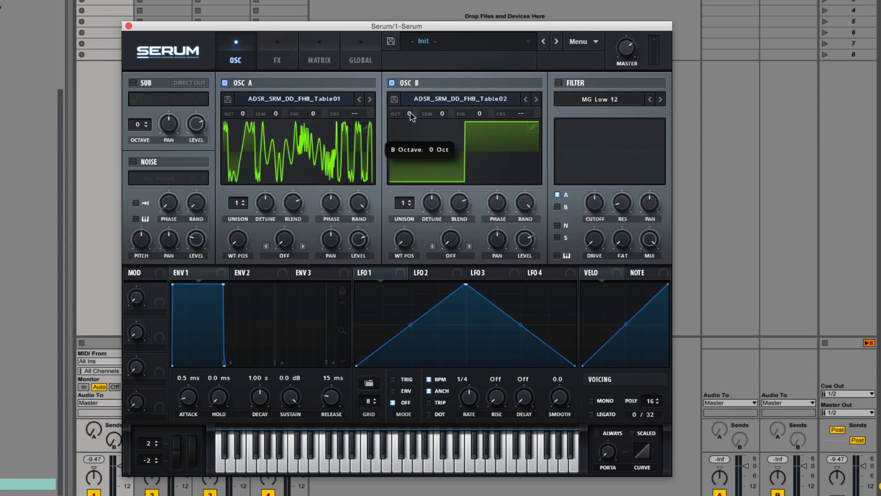
pyautogui.moveTo(412, 116); pyautogui.dragTo(415, 126)
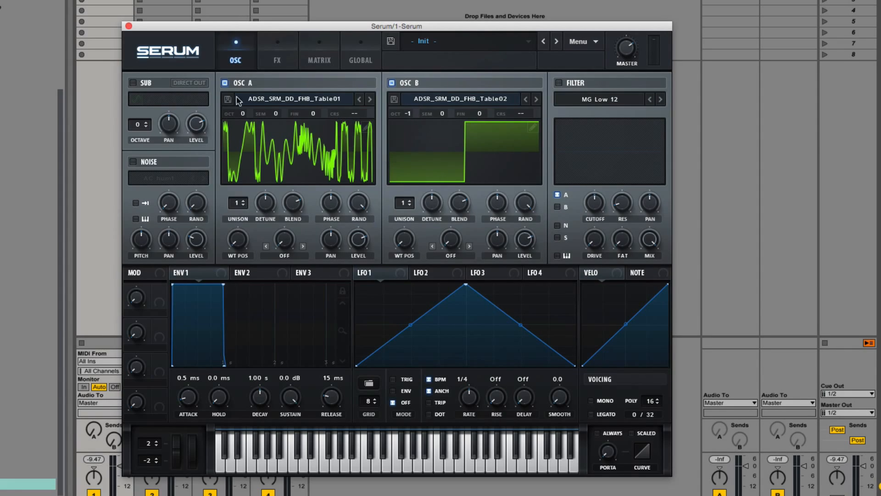
# Enable the sub oscillator, pick its last waveform shape and set its octave to -1
pyautogui.click(133, 83)
pyautogui.click(188, 98)
pyautogui.moveTo(138, 124); pyautogui.dragTo(137, 131)
# Set unison to 5 voices on both oscillators and adjust their detune amounts
pyautogui.moveTo(242, 205); pyautogui.dragTo(245, 177)
pyautogui.moveTo(403, 203); pyautogui.dragTo(408, 168)
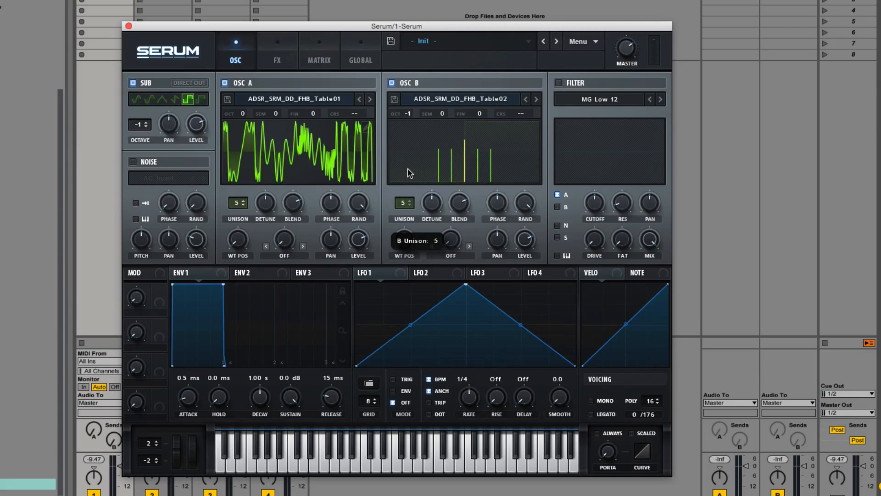
pyautogui.moveTo(266, 202); pyautogui.dragTo(268, 324)
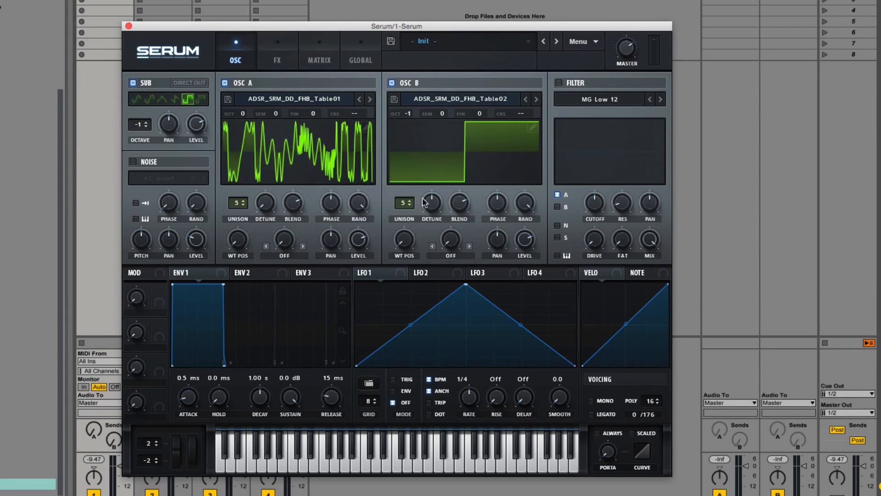
pyautogui.moveTo(423, 204); pyautogui.dragTo(461, 207)
# Adjust OSC A's blend and random phase amounts
pyautogui.click(294, 206)
pyautogui.moveTo(361, 202); pyautogui.dragTo(365, 270)
pyautogui.moveTo(359, 203)
pyautogui.mouseDown()
pyautogui.moveTo(361, 289)
pyautogui.moveTo(342, 288)
pyautogui.mouseUp()
# Enable the noise oscillator and load the ARP circuit sample from the Analog noise folder
pyautogui.click(133, 162)
pyautogui.click(154, 180)
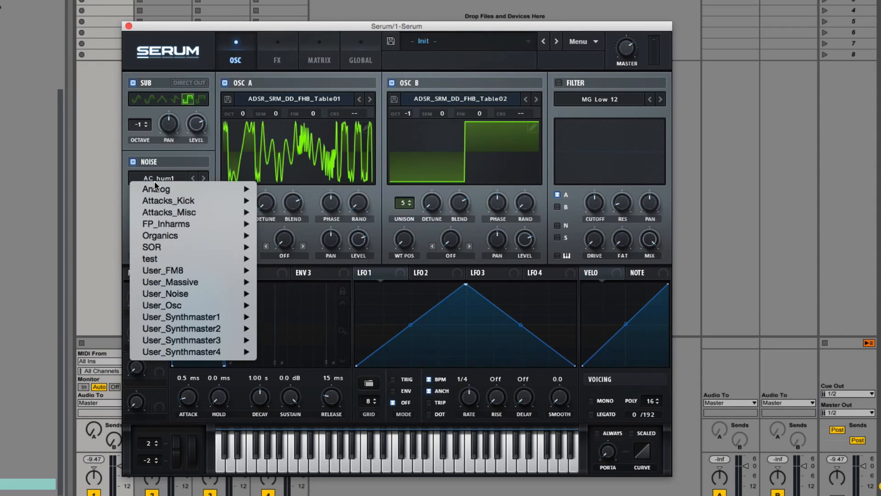
pyautogui.moveTo(156, 188)
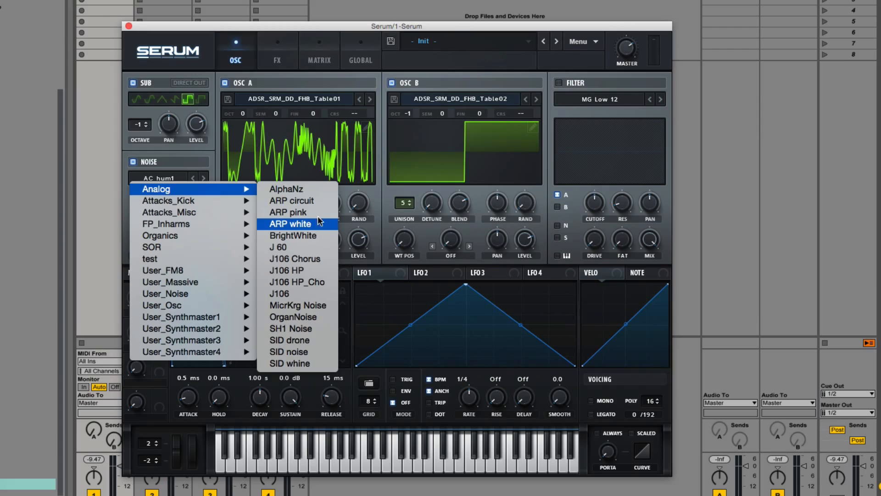
pyautogui.click(316, 200)
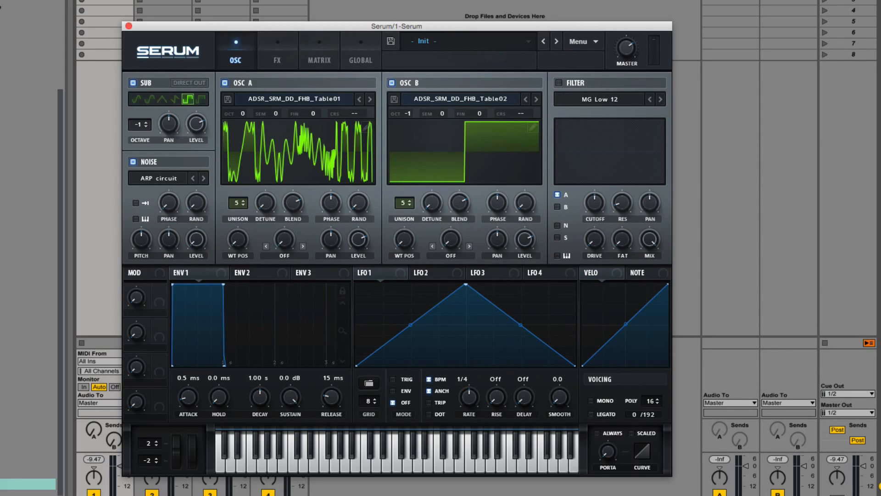
# Set OSC B's warp mode to FM (from A)
pyautogui.click(461, 258)
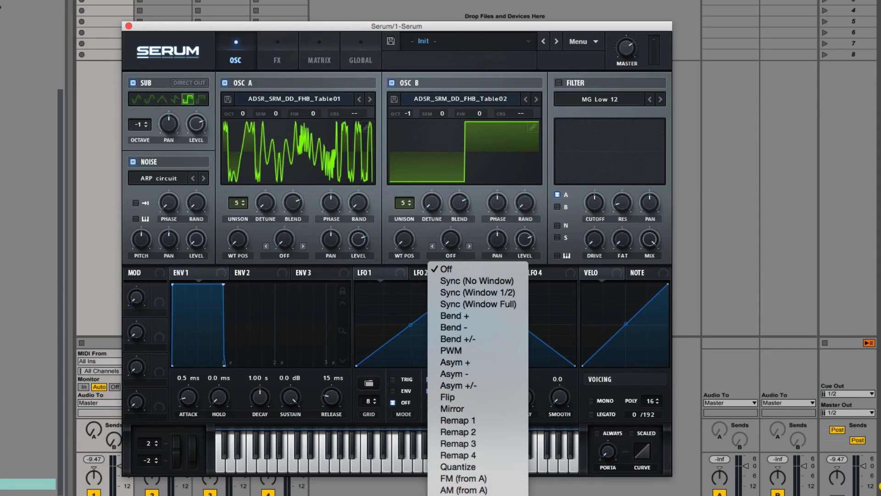
pyautogui.click(480, 479)
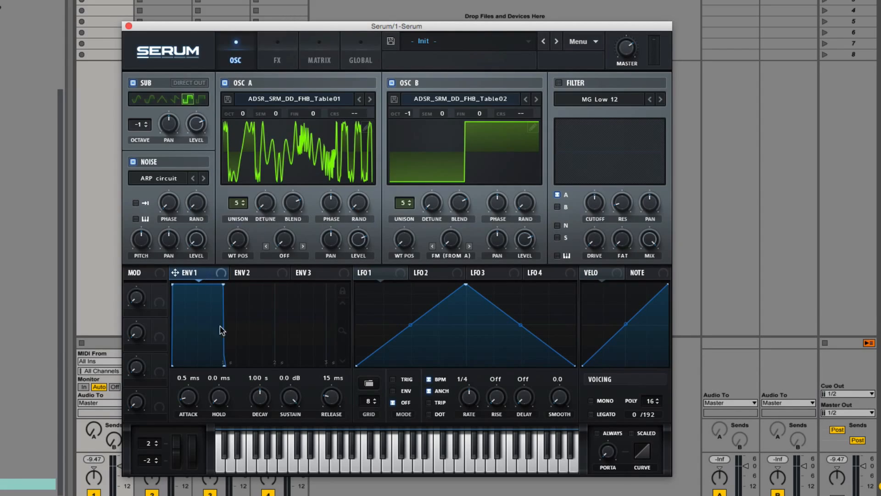
# Adjust ENV 1's attack and release, and change OSC B's FM warp amount
pyautogui.moveTo(192, 399); pyautogui.dragTo(189, 409)
pyautogui.moveTo(328, 400)
pyautogui.mouseDown()
pyautogui.moveTo(329, 386)
pyautogui.moveTo(338, 390)
pyautogui.moveTo(327, 441)
pyautogui.moveTo(332, 397)
pyautogui.moveTo(336, 404)
pyautogui.mouseUp()
pyautogui.moveTo(464, 239); pyautogui.dragTo(423, 330)
# In ENV 2, set the attack to 0.0 ms and the decay to 3.42 s
pyautogui.click(255, 276)
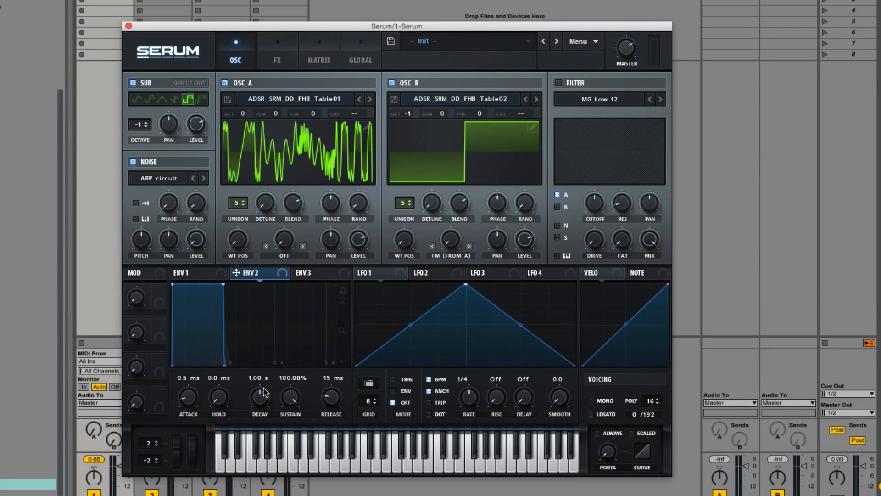
pyautogui.moveTo(194, 409); pyautogui.dragTo(193, 446)
pyautogui.moveTo(262, 400)
pyautogui.mouseDown()
pyautogui.moveTo(277, 377)
pyautogui.moveTo(277, 393)
pyautogui.mouseUp()
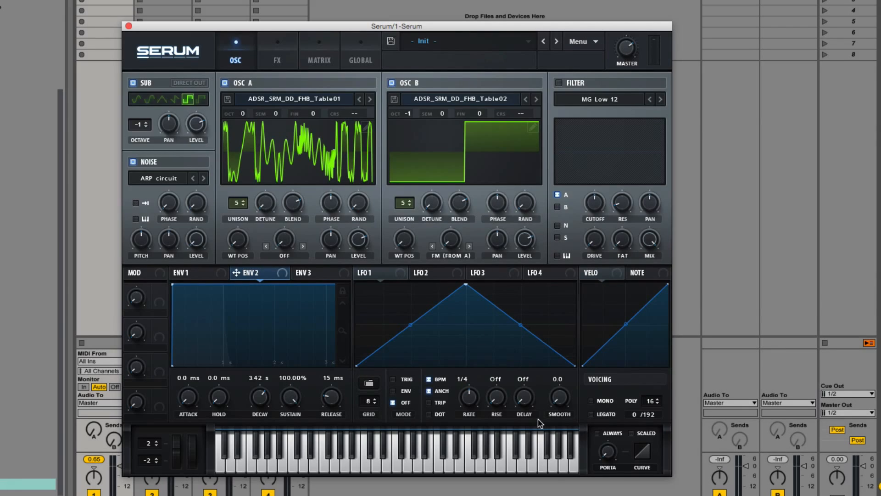
# Enable the filter, route the noise and sub oscillators through it, and lower the cutoff
pyautogui.click(565, 85)
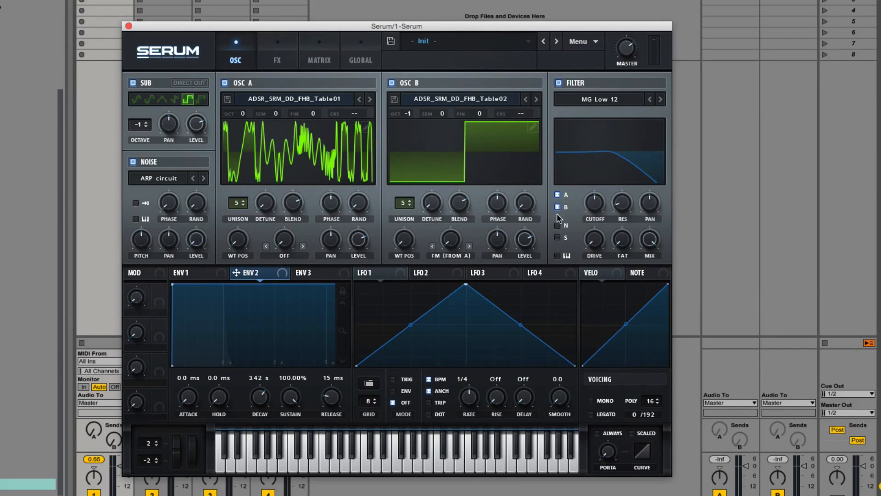
pyautogui.click(557, 226)
pyautogui.moveTo(591, 213); pyautogui.dragTo(578, 346)
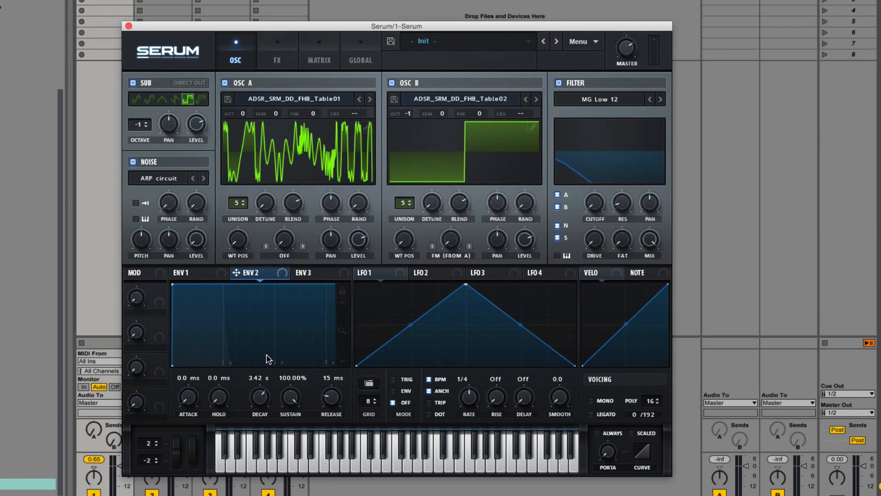
# Set ENV 2's sustain to 49.44% and release to 411 ms, curve its decay, and assign it to filter cutoff
pyautogui.moveTo(295, 395); pyautogui.dragTo(290, 462)
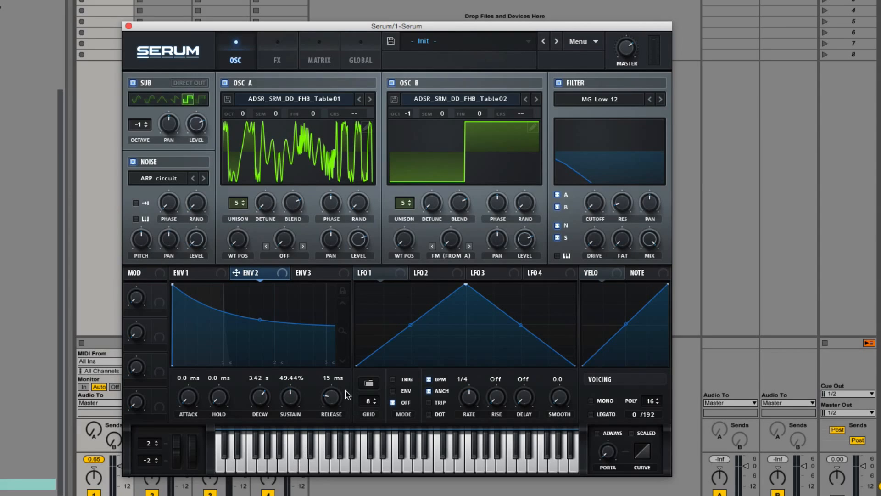
pyautogui.moveTo(348, 394); pyautogui.dragTo(346, 301)
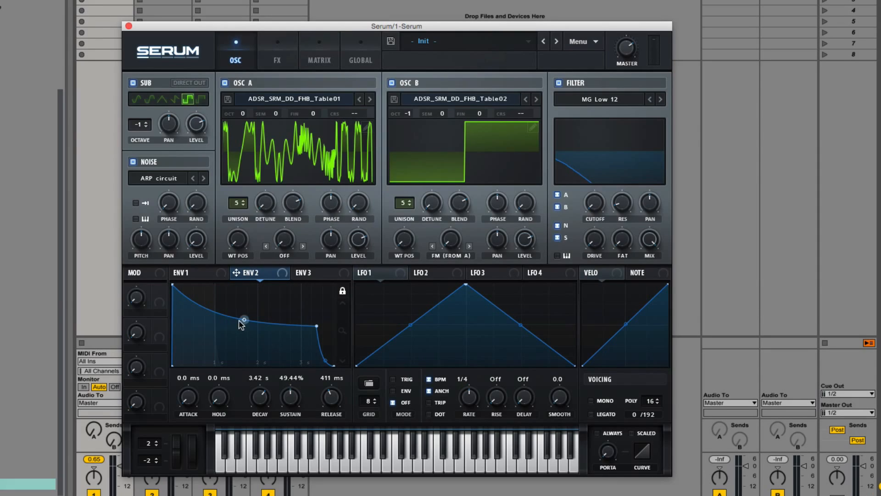
pyautogui.moveTo(245, 321); pyautogui.dragTo(242, 338)
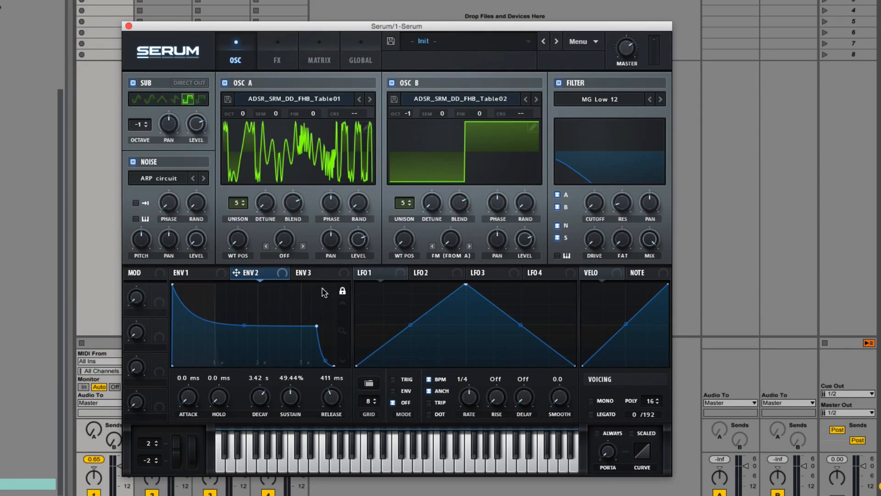
pyautogui.moveTo(237, 273); pyautogui.dragTo(577, 220)
# In ENV 3, set attack 0.0 ms, decay 42 ms, sustain 48.90%, and assign it to OSC A's wavetable position
pyautogui.click(324, 275)
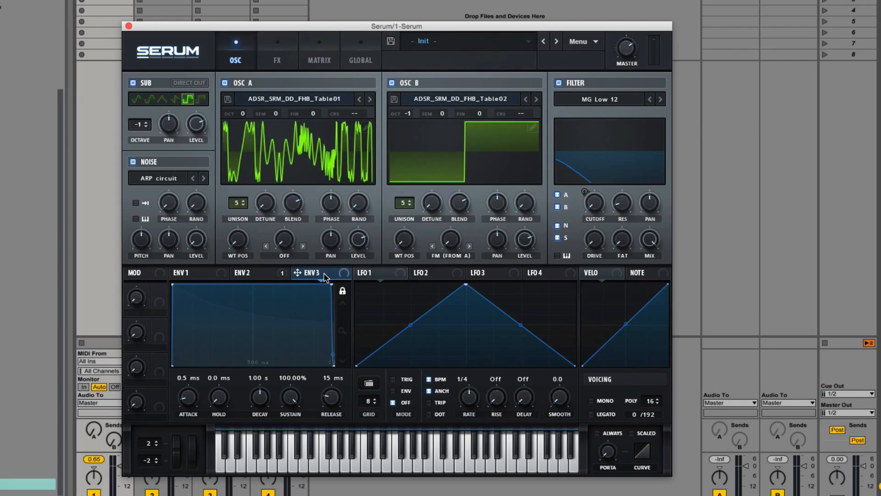
pyautogui.moveTo(194, 398); pyautogui.dragTo(193, 436)
pyautogui.moveTo(262, 399); pyautogui.dragTo(256, 426)
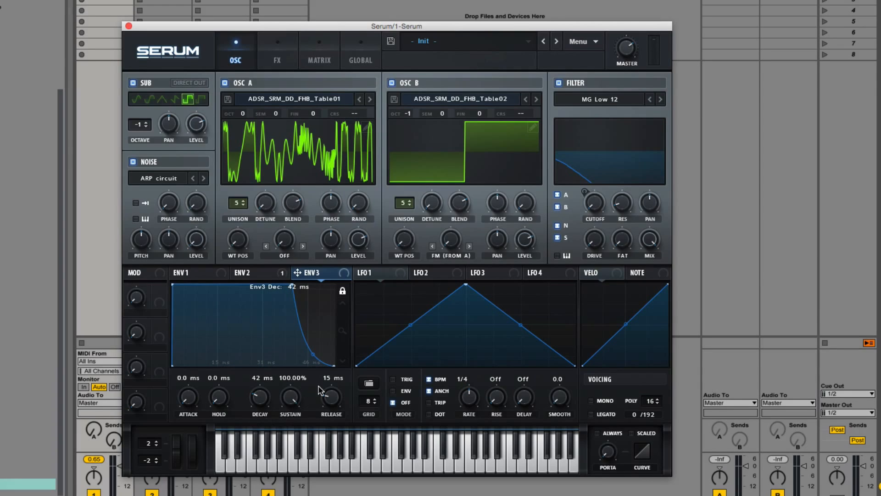
pyautogui.moveTo(289, 399); pyautogui.dragTo(287, 472)
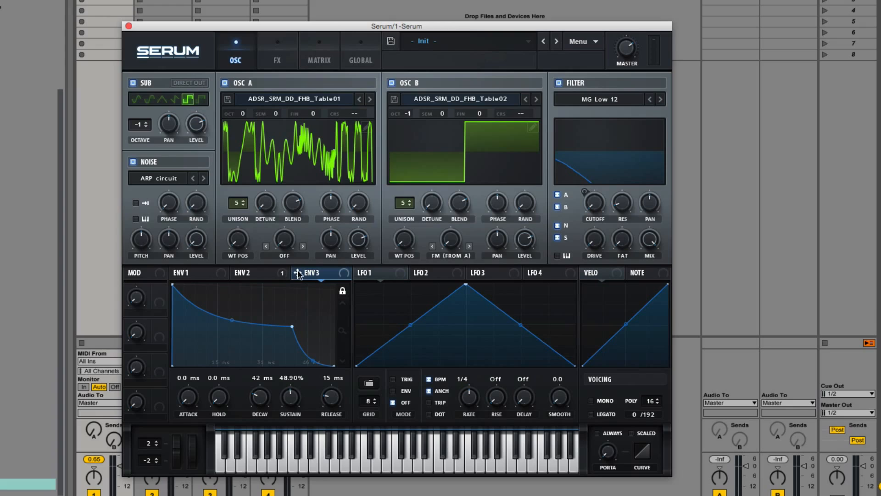
pyautogui.moveTo(298, 274); pyautogui.dragTo(216, 274)
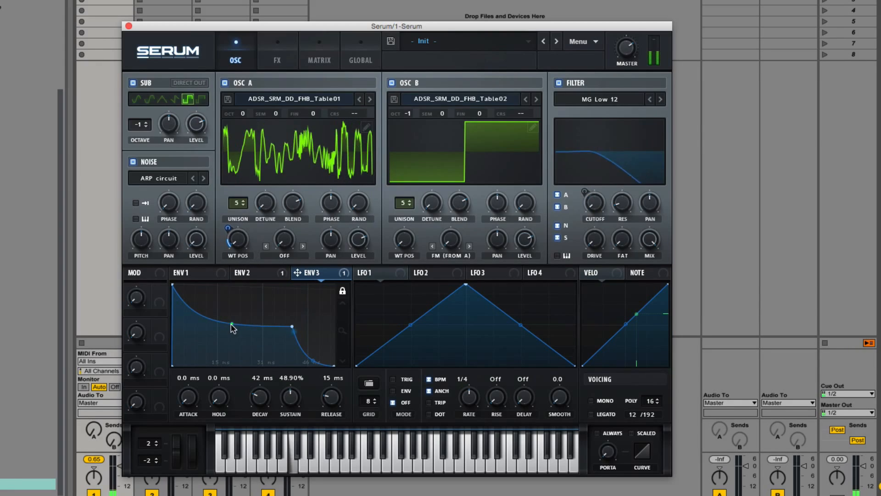
# Curve ENV 3's decay slope and set its decay to 43 ms
pyautogui.moveTo(233, 317); pyautogui.dragTo(245, 330)
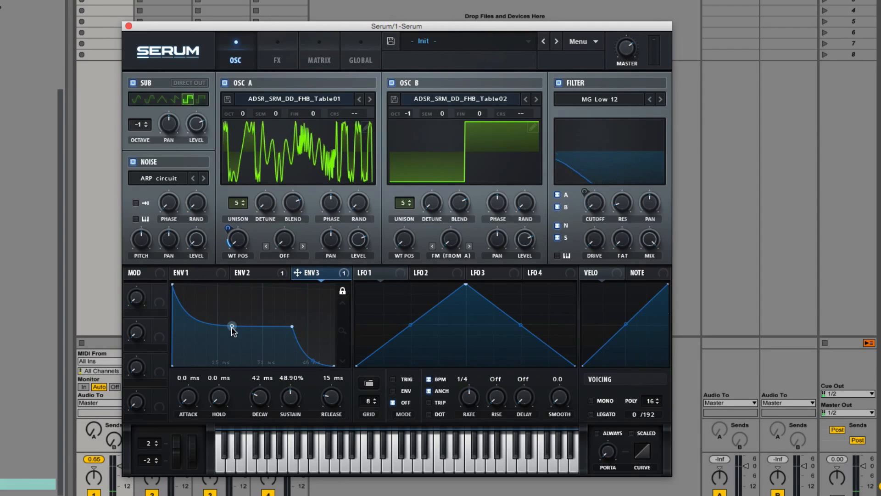
pyautogui.moveTo(232, 328); pyautogui.dragTo(232, 330)
pyautogui.moveTo(260, 395)
pyautogui.mouseDown()
pyautogui.moveTo(268, 365)
pyautogui.moveTo(269, 418)
pyautogui.moveTo(269, 409)
pyautogui.mouseUp()
# Load a Basic preset shape into LFO 1, adjust its rate, and assign it to OSC A's fine tuning
pyautogui.click(371, 275)
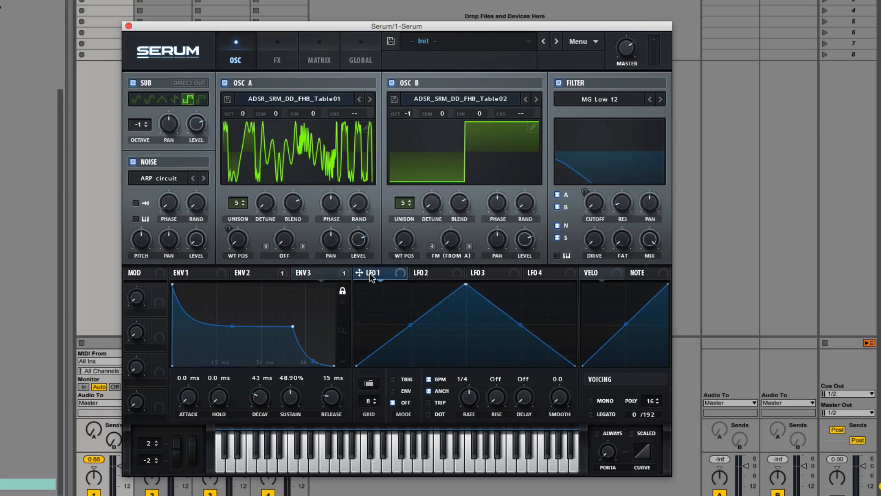
pyautogui.click(372, 385)
pyautogui.moveTo(386, 386)
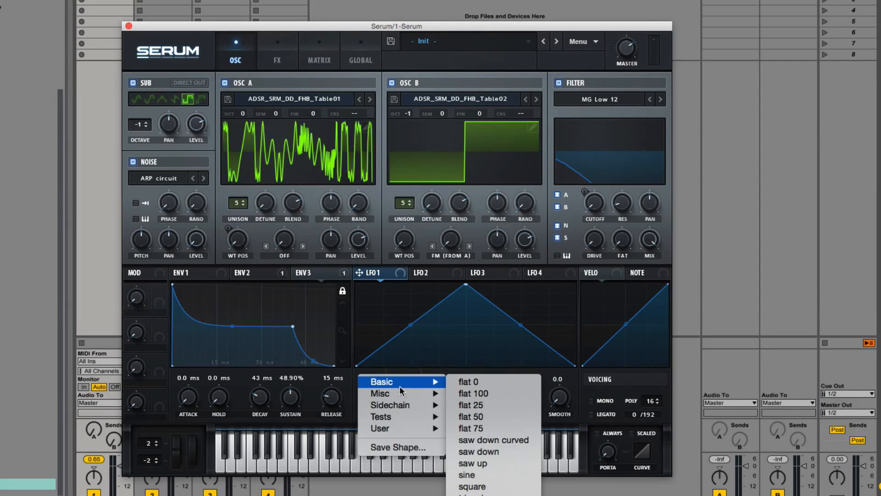
pyautogui.click(489, 479)
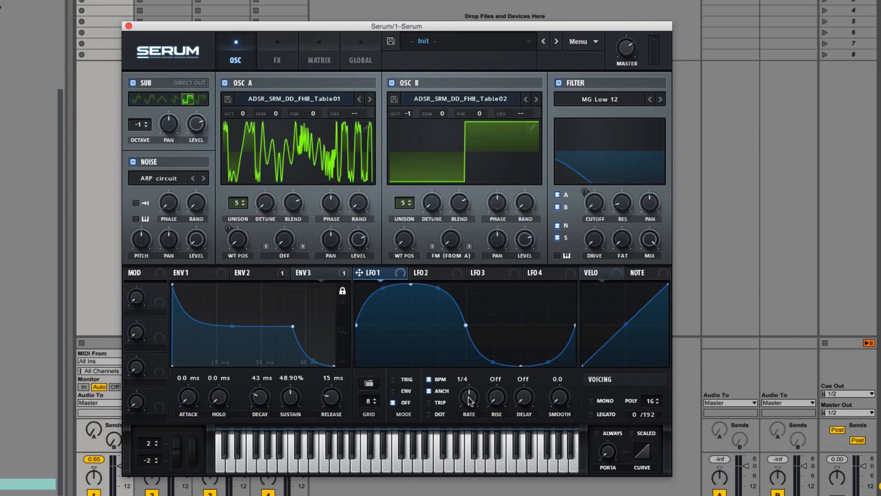
pyautogui.moveTo(469, 404); pyautogui.dragTo(464, 432)
pyautogui.moveTo(359, 272)
pyautogui.mouseDown()
pyautogui.moveTo(303, 129)
pyautogui.moveTo(321, 115)
pyautogui.moveTo(322, 179)
pyautogui.mouseUp()
# Reshape LFO 2 into a curved downward ramp from top left to bottom right
pyautogui.click(436, 274)
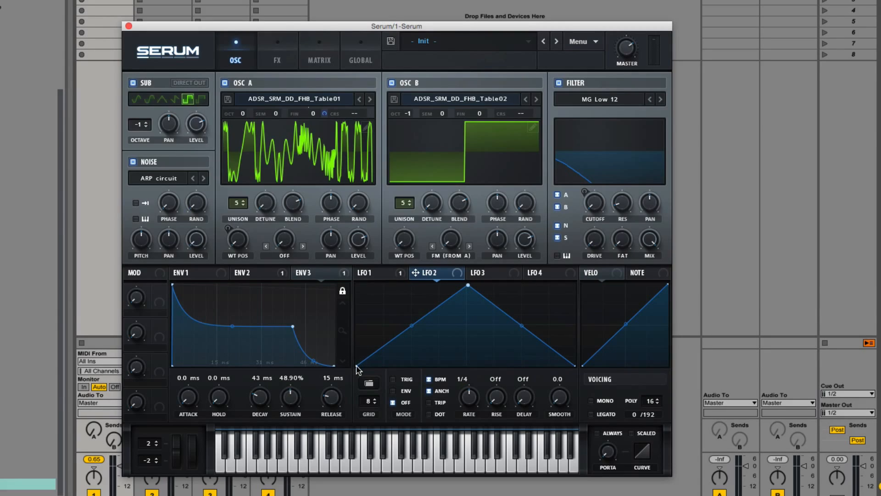
pyautogui.moveTo(357, 366); pyautogui.dragTo(356, 285)
pyautogui.moveTo(467, 285); pyautogui.dragTo(584, 449)
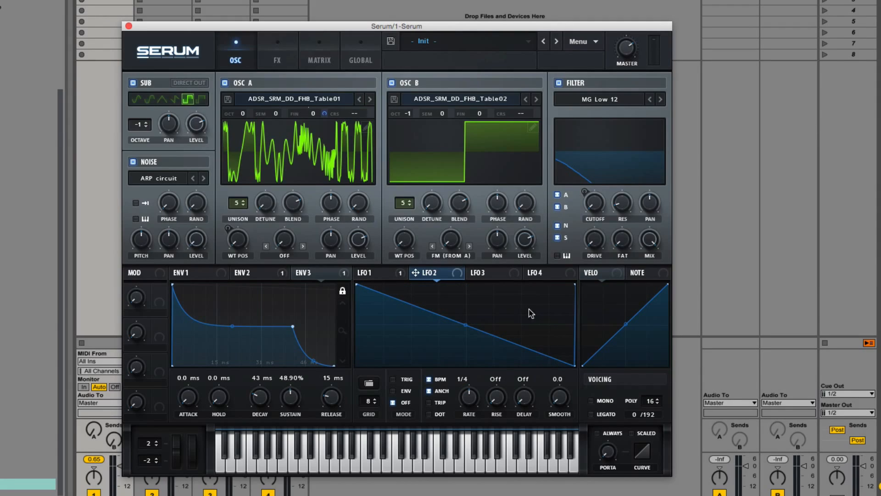
pyautogui.moveTo(465, 325); pyautogui.dragTo(463, 346)
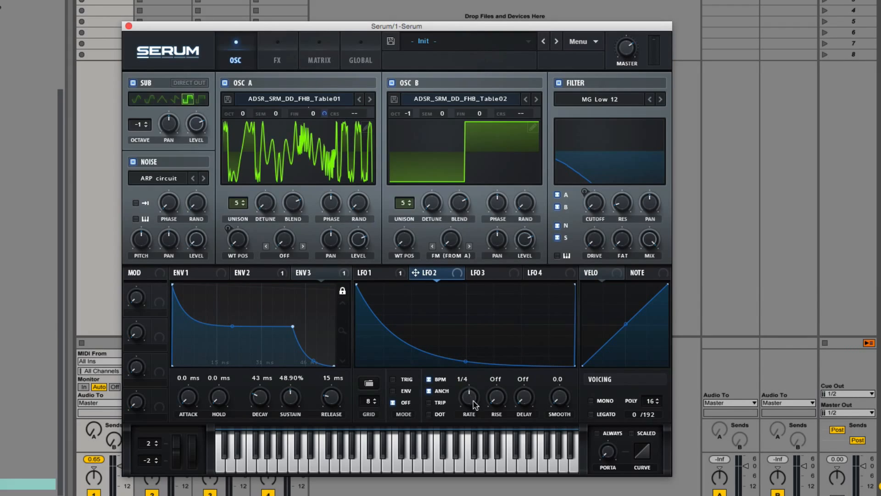
# Set LFO 2's rate and assign LFO 2 to the filter cutoff and the noise level
pyautogui.moveTo(472, 401); pyautogui.dragTo(486, 292)
pyautogui.moveTo(466, 361); pyautogui.dragTo(465, 364)
pyautogui.moveTo(416, 275); pyautogui.dragTo(594, 203)
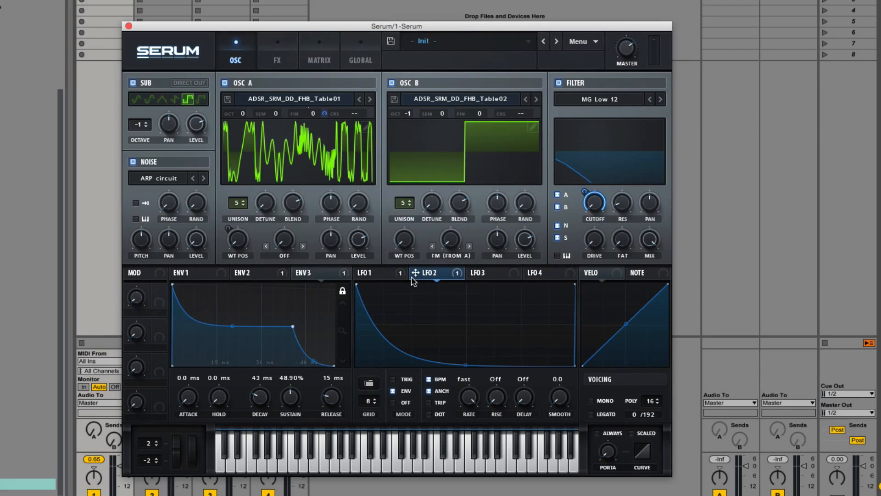
pyautogui.moveTo(415, 272); pyautogui.dragTo(202, 240)
# Assign velocity to the filter cutoff and the filter drive, setting the drive amount to 17
pyautogui.moveTo(587, 275); pyautogui.dragTo(572, 242)
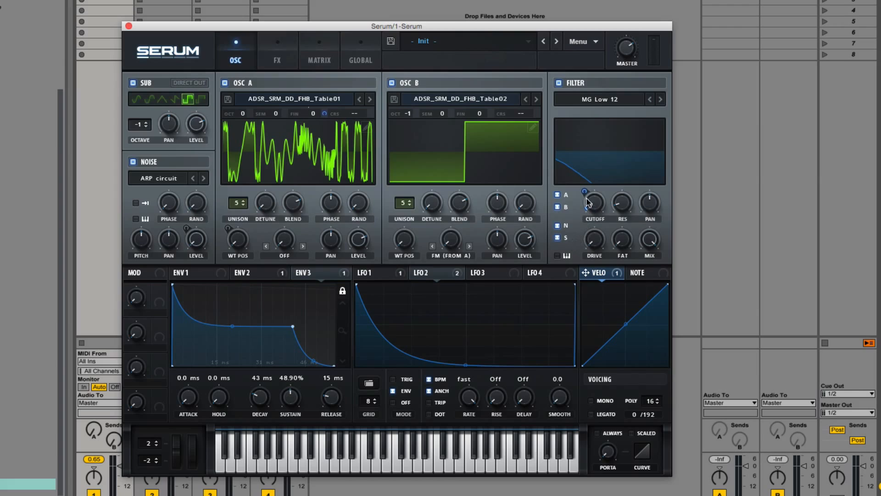
pyautogui.moveTo(586, 275)
pyautogui.mouseDown()
pyautogui.moveTo(594, 239)
pyautogui.moveTo(582, 237)
pyautogui.moveTo(574, 279)
pyautogui.mouseUp()
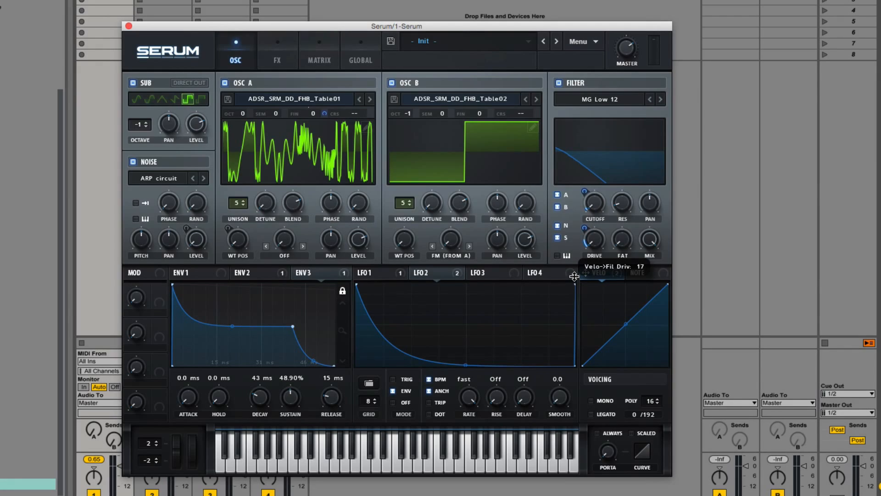
pyautogui.moveTo(574, 279); pyautogui.dragTo(578, 282)
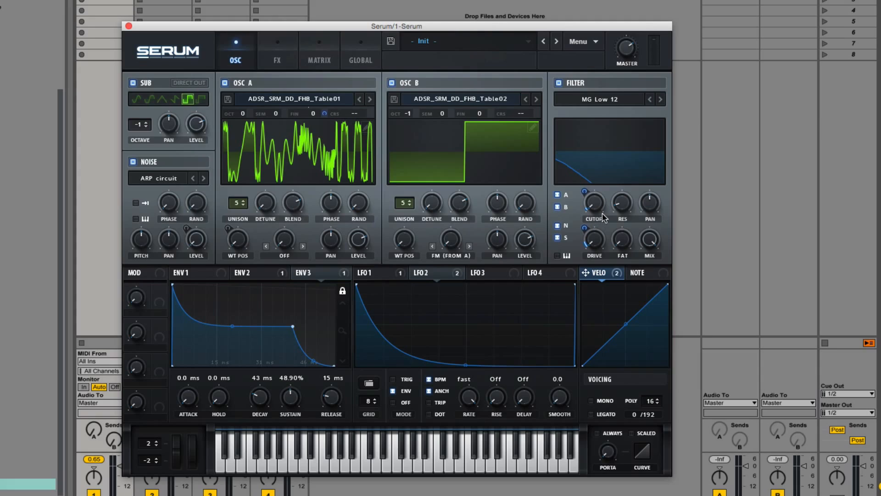
# Assign Macro 1 to unison detune and phase randomness on both OSC A and OSC B
pyautogui.moveTo(604, 218)
pyautogui.moveTo(538, 349); pyautogui.dragTo(265, 203)
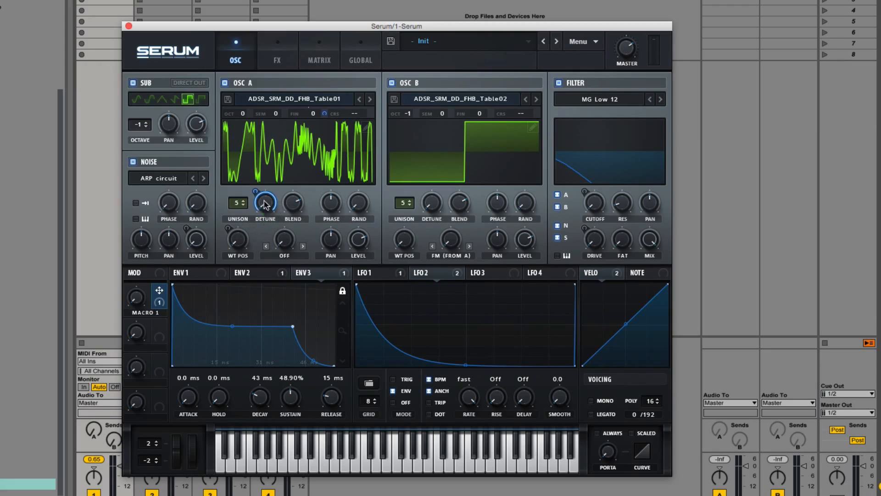
pyautogui.moveTo(159, 293); pyautogui.dragTo(346, 221)
pyautogui.moveTo(160, 295); pyautogui.dragTo(249, 223)
pyautogui.moveTo(347, 190); pyautogui.dragTo(347, 194)
pyautogui.moveTo(159, 290); pyautogui.dragTo(420, 232)
pyautogui.moveTo(160, 290); pyautogui.dragTo(514, 237)
# Rename Macro 1 as BLUR and turn the macro up
pyautogui.doubleClick(150, 313)
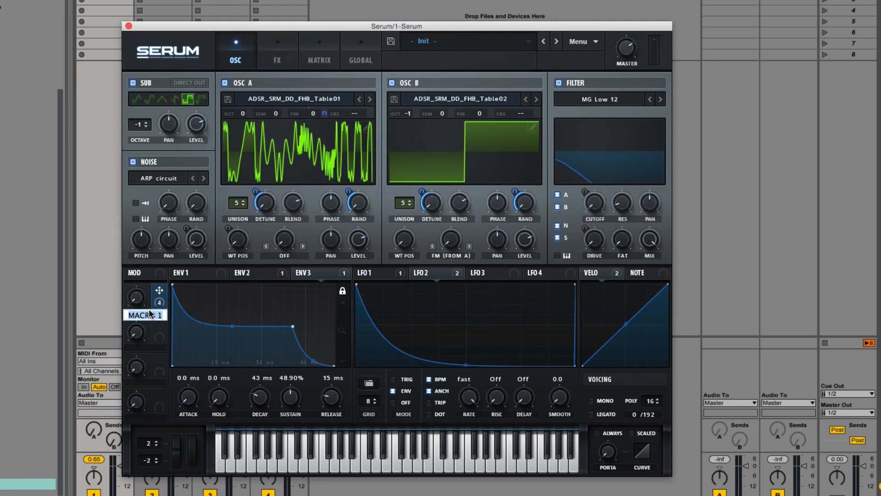
pyautogui.write('BLUR')
pyautogui.press('Return')
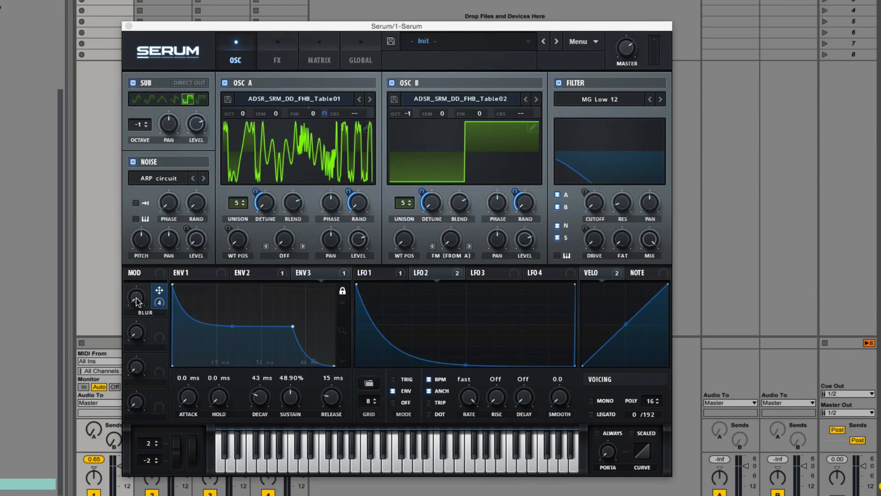
pyautogui.moveTo(137, 301); pyautogui.dragTo(184, 312)
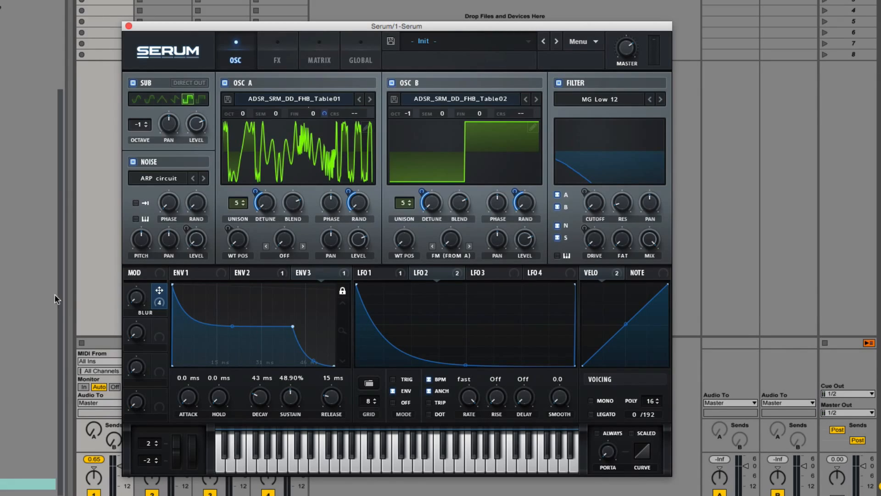
# Assign Macro 2 to LFO 2's rate, and set Macro 2 as aux source of the LFO 2 to Noise Level routing
pyautogui.moveTo(159, 325); pyautogui.dragTo(455, 450)
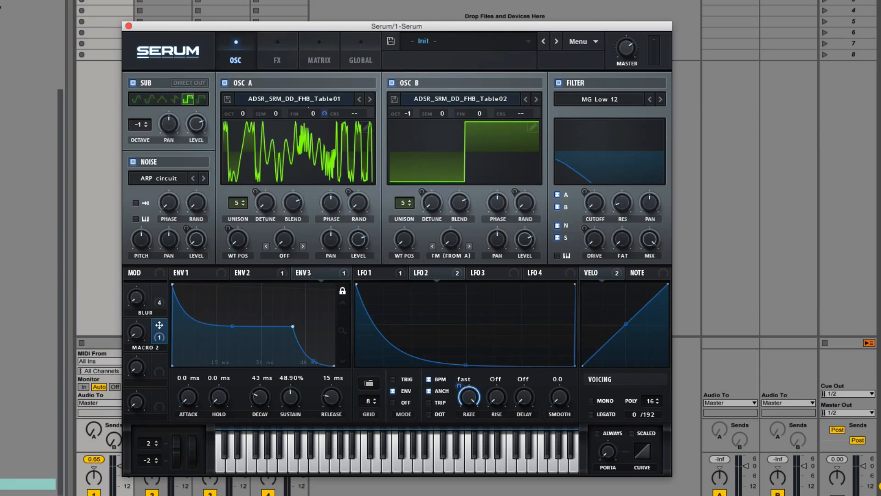
pyautogui.moveTo(136, 331); pyautogui.dragTo(137, 355)
pyautogui.click(321, 59)
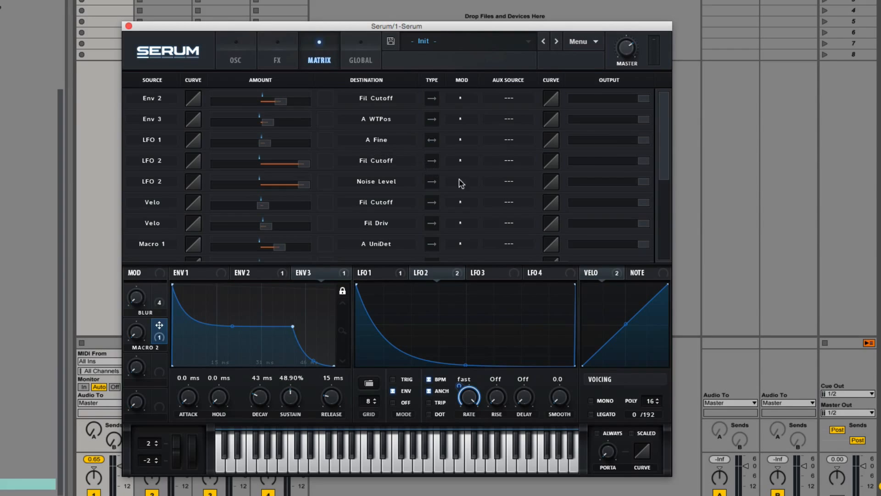
pyautogui.click(509, 181)
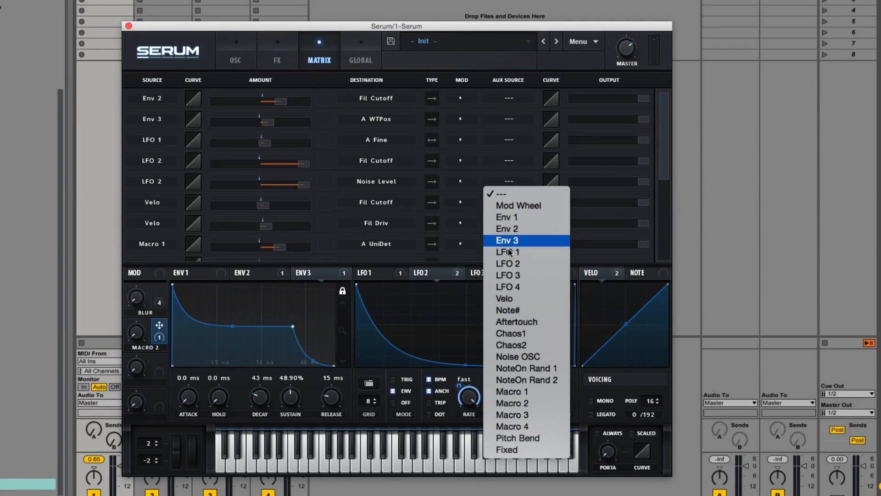
pyautogui.click(534, 403)
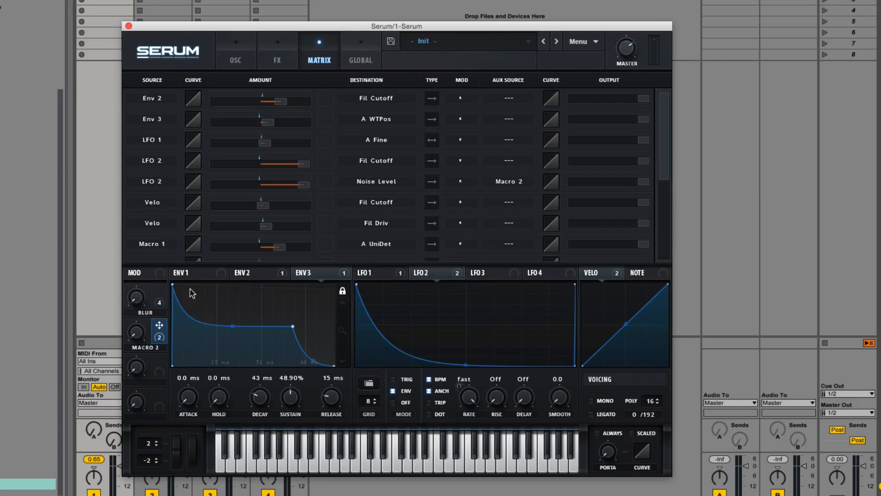
pyautogui.click(232, 55)
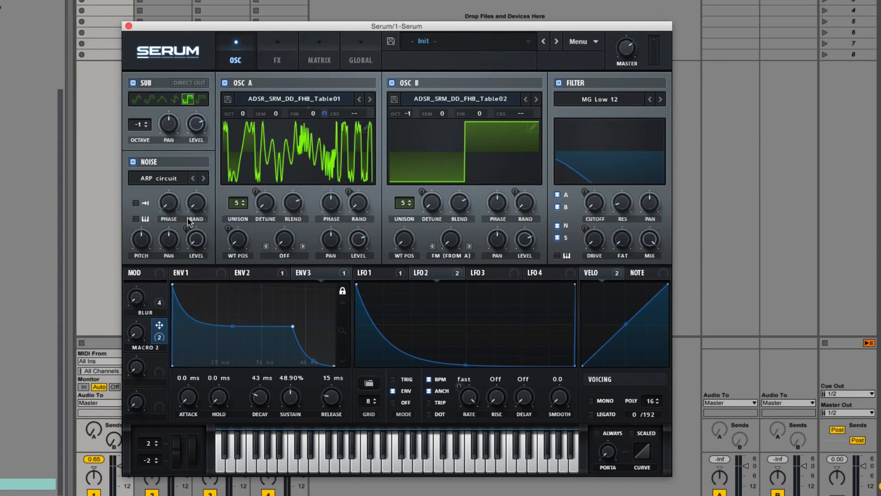
# Raise Macro 2 to 100% and assign it to the noise level with an amount of -48
pyautogui.moveTo(142, 332); pyautogui.dragTo(145, 203)
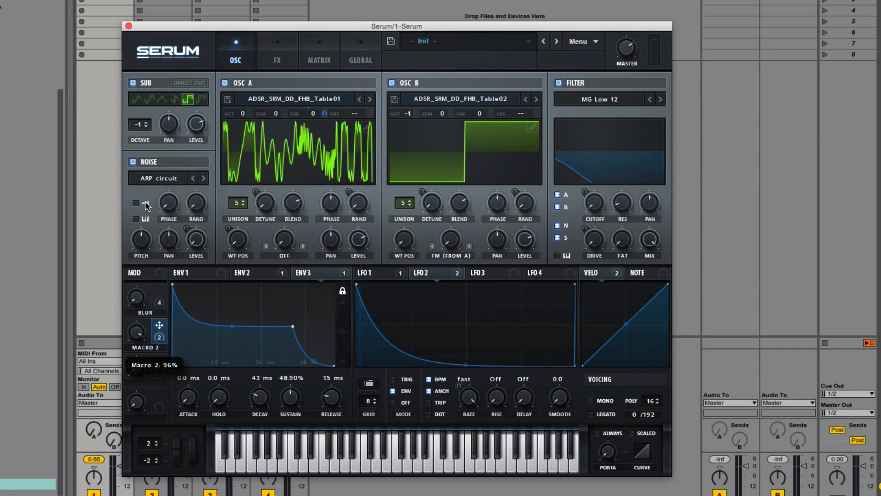
pyautogui.moveTo(145, 204); pyautogui.dragTo(146, 197)
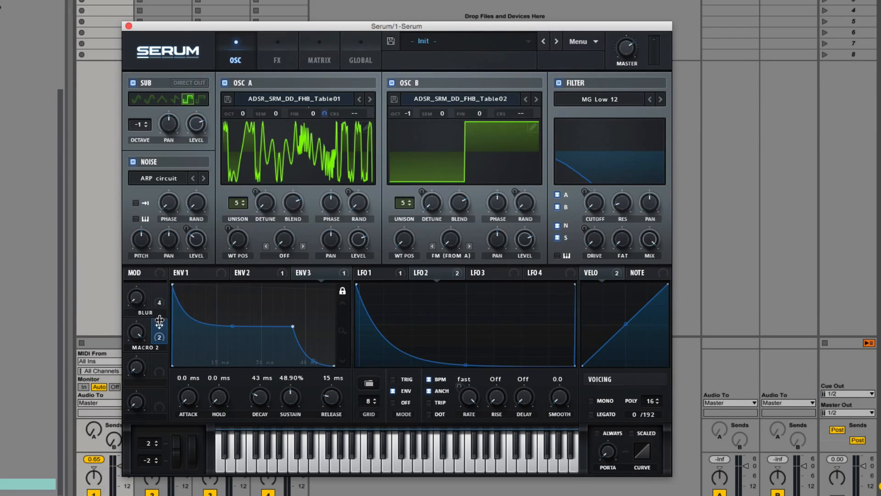
pyautogui.moveTo(159, 326); pyautogui.dragTo(175, 292)
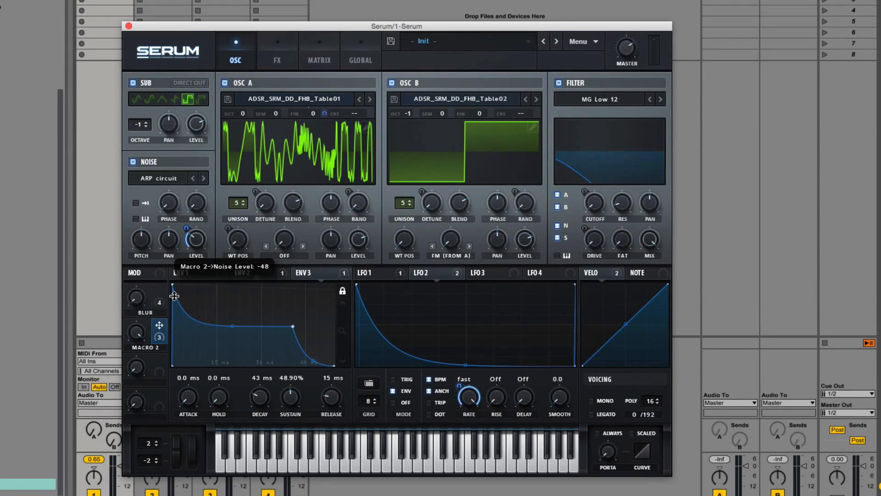
pyautogui.moveTo(174, 298); pyautogui.dragTo(183, 338)
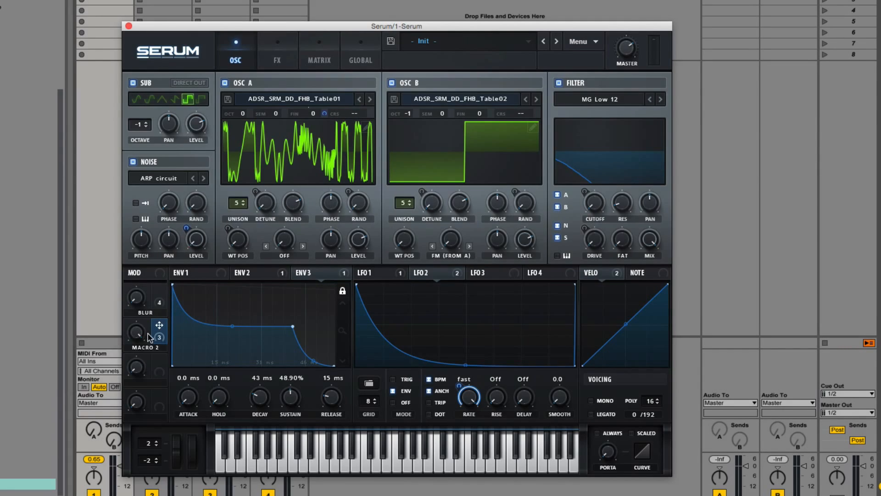
# Set the noise level to 37% and sweep Macro 2 to audition its effect on the noise
pyautogui.moveTo(138, 339); pyautogui.dragTo(141, 382)
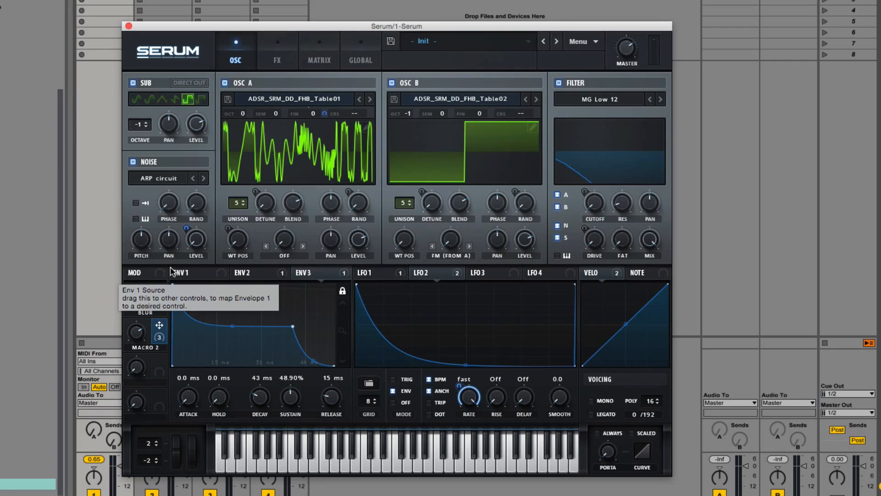
pyautogui.moveTo(141, 296); pyautogui.dragTo(142, 293)
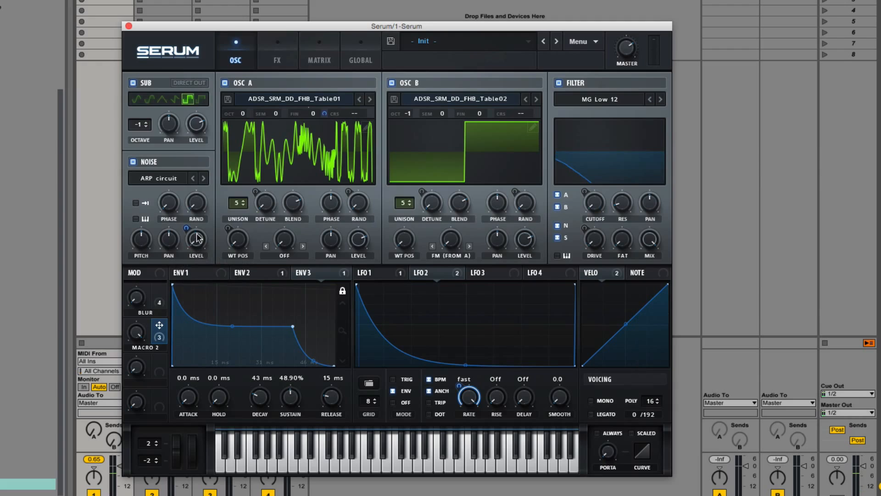
pyautogui.moveTo(188, 228)
pyautogui.mouseDown()
pyautogui.moveTo(188, 216)
pyautogui.moveTo(192, 225)
pyautogui.mouseUp()
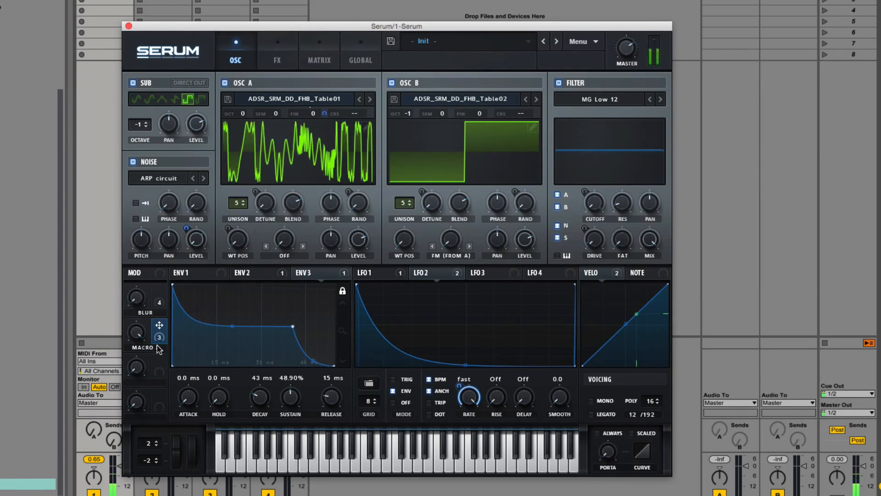
pyautogui.moveTo(194, 239); pyautogui.dragTo(194, 190)
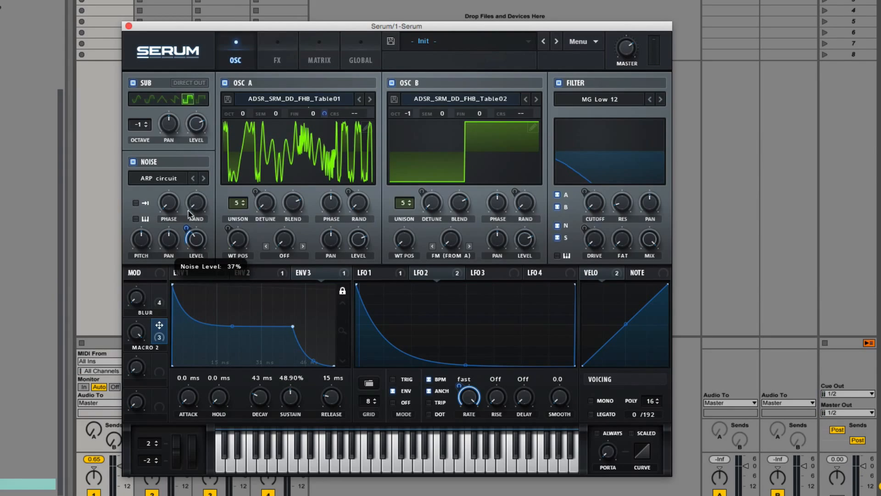
pyautogui.moveTo(187, 230)
pyautogui.moveTo(169, 331)
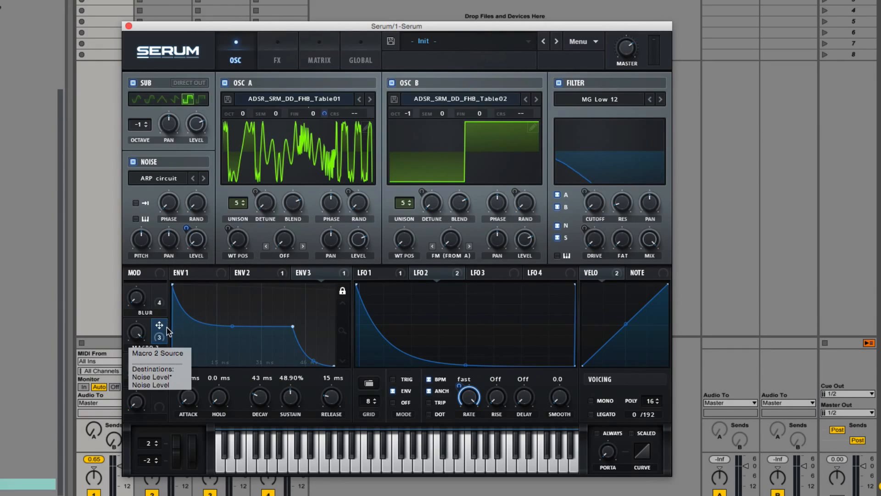
pyautogui.moveTo(139, 337); pyautogui.dragTo(153, 279)
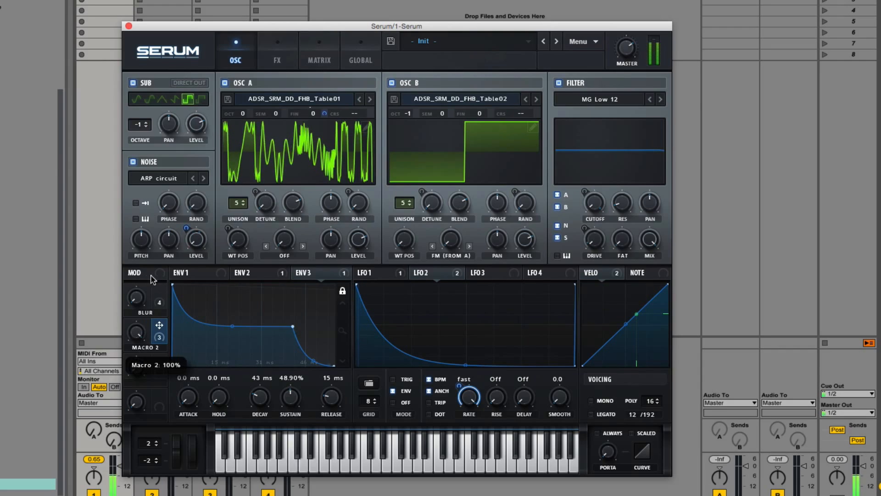
pyautogui.moveTo(189, 227); pyautogui.dragTo(184, 345)
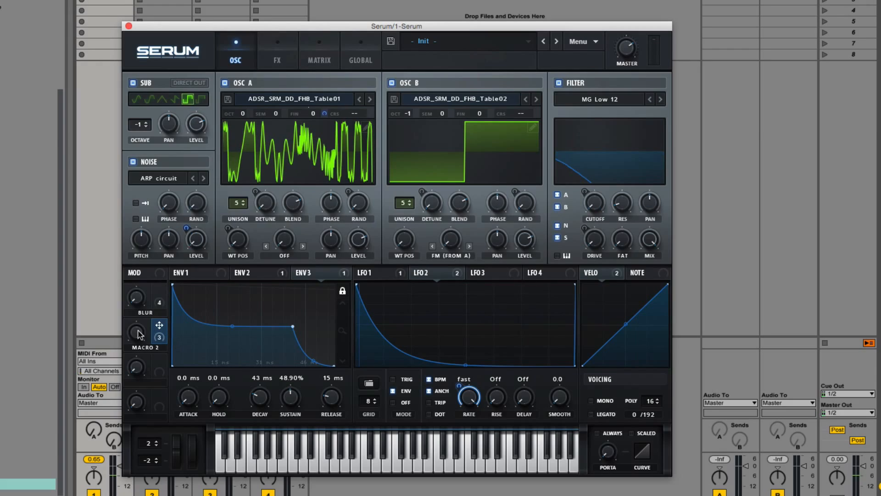
pyautogui.moveTo(137, 335); pyautogui.dragTo(138, 402)
# Assign Macro 2 to OSC B's FM (from A) knob and adjust the modulation amount
pyautogui.moveTo(159, 324); pyautogui.dragTo(457, 241)
pyautogui.moveTo(130, 344); pyautogui.dragTo(137, 298)
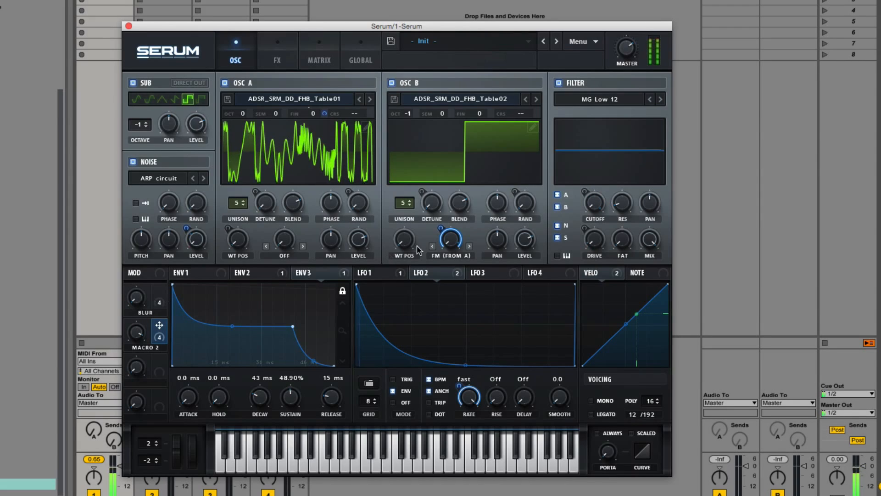
pyautogui.moveTo(440, 228); pyautogui.dragTo(431, 246)
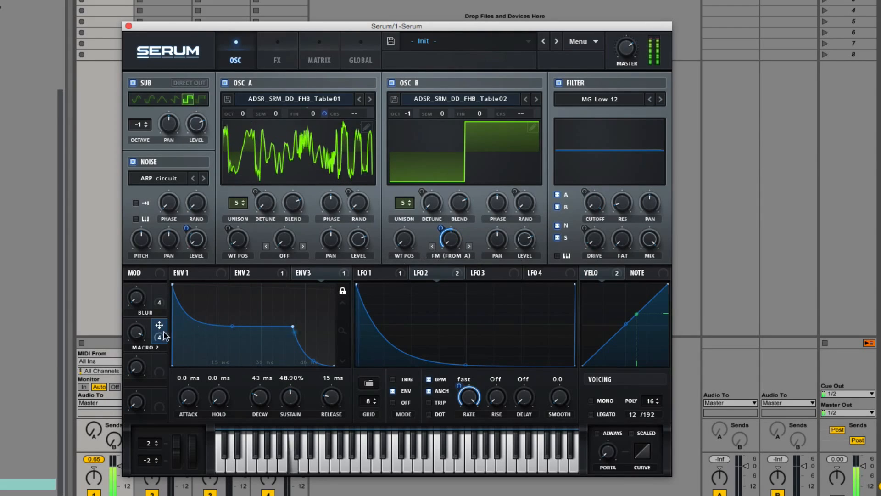
# Set OSC A's wavetable position to 75 while sweeping Macro 2
pyautogui.moveTo(136, 331); pyautogui.dragTo(138, 421)
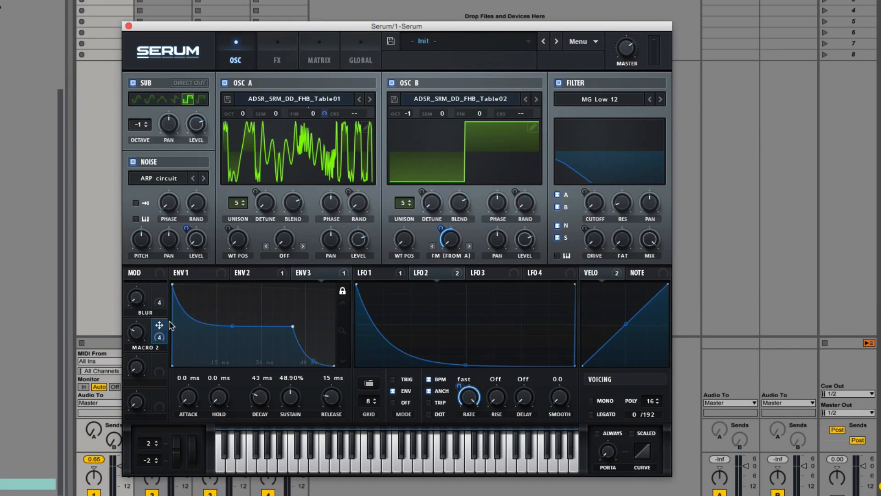
pyautogui.moveTo(147, 332); pyautogui.dragTo(163, 268)
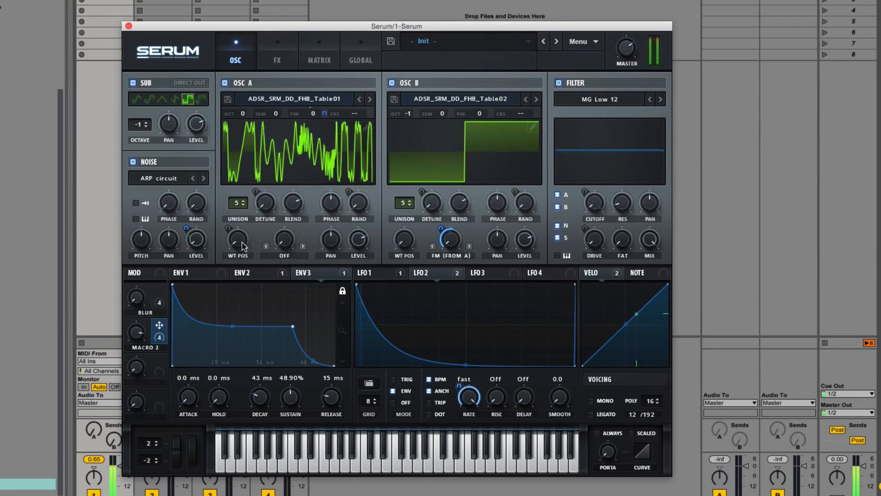
pyautogui.moveTo(238, 239); pyautogui.dragTo(242, 201)
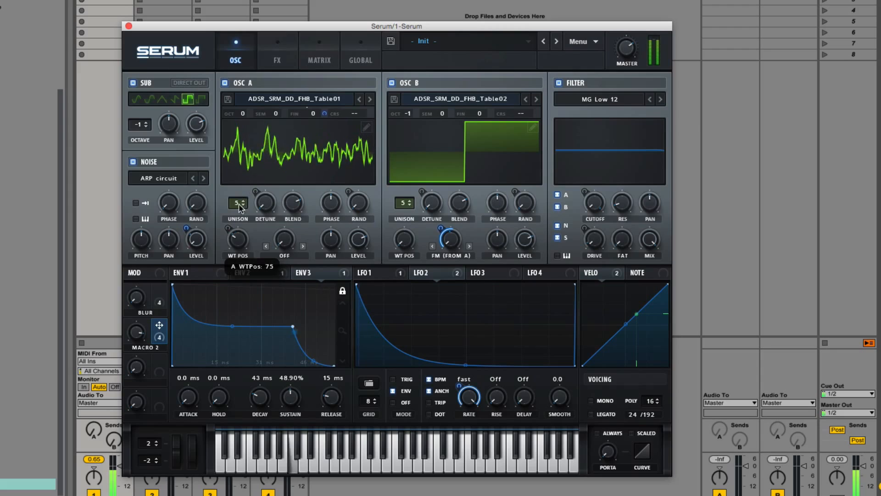
pyautogui.moveTo(143, 331); pyautogui.dragTo(160, 297)
# Adjust Macro 2's modulation depth on OSC B's FM knob and inspect its assigned modulators
pyautogui.moveTo(454, 238); pyautogui.dragTo(442, 224)
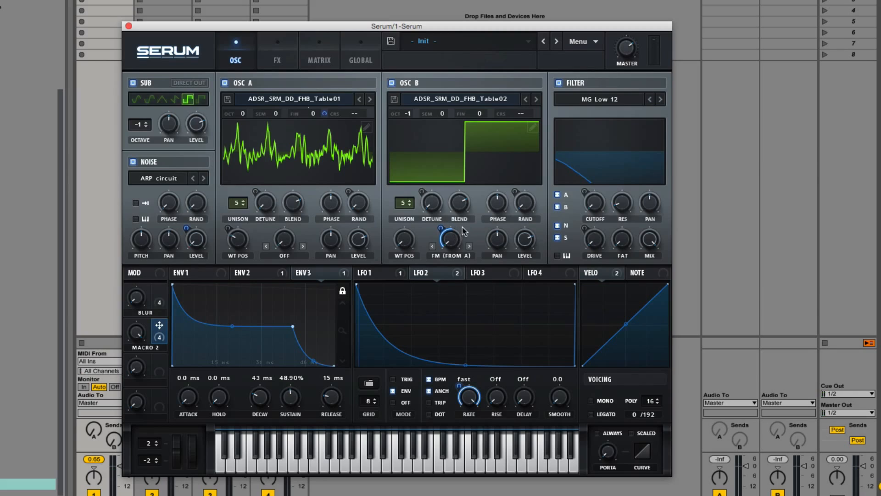
pyautogui.rightClick(442, 233)
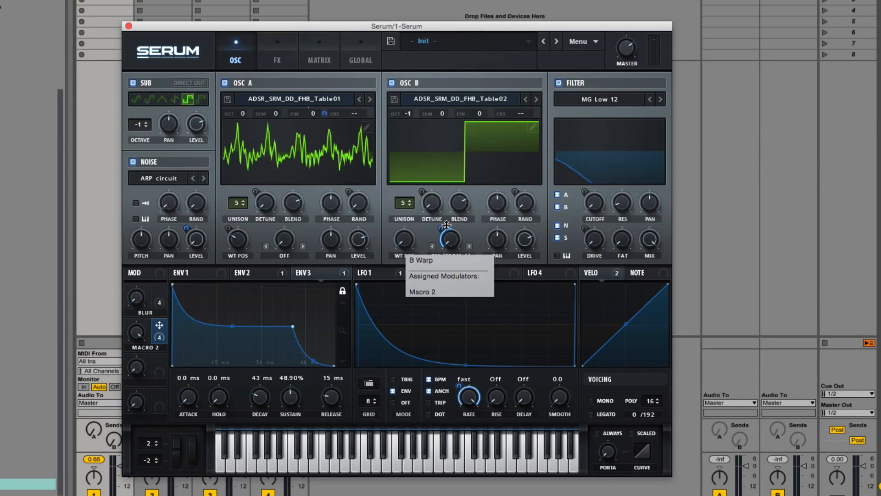
pyautogui.click(441, 226)
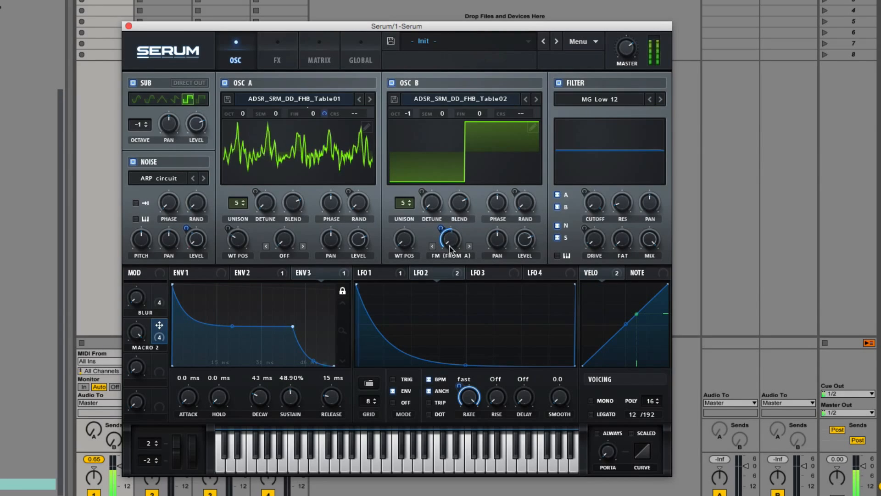
# Sweep the macro knobs to audition their modulation
pyautogui.moveTo(139, 337); pyautogui.dragTo(242, 288)
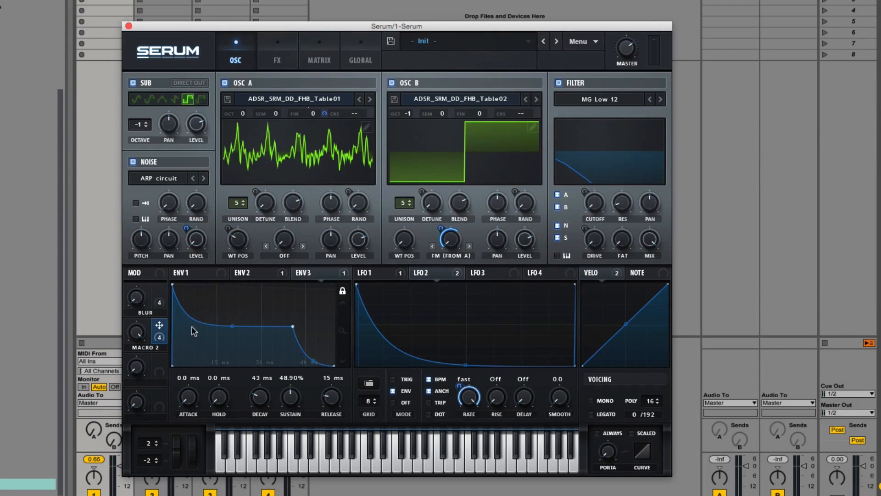
pyautogui.doubleClick(147, 351)
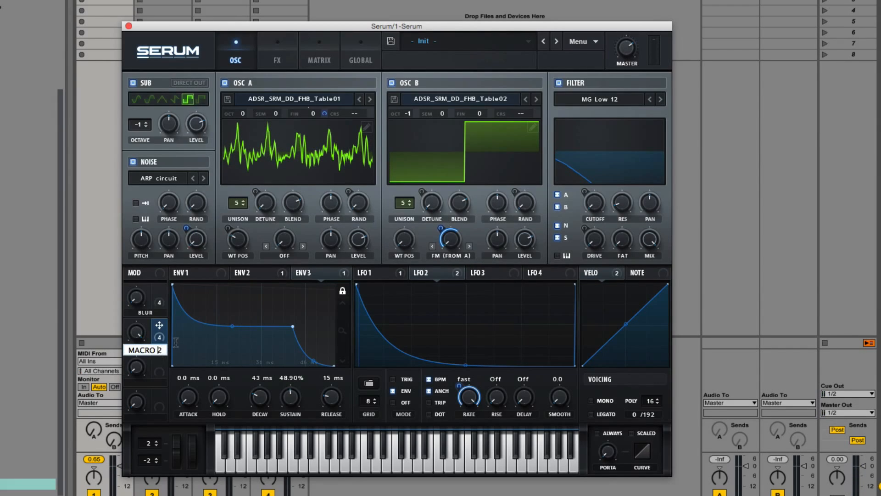
pyautogui.click(139, 299)
pyautogui.moveTo(140, 298); pyautogui.dragTo(165, 130)
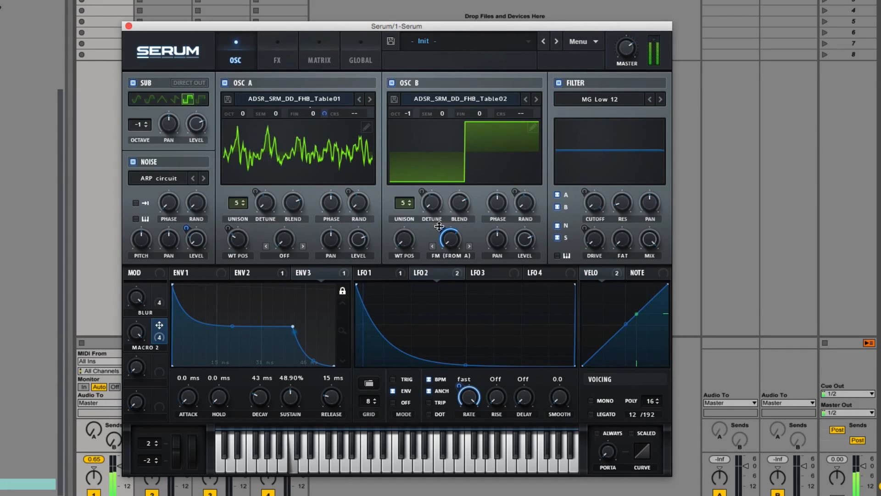
# Fine-tune Macro 2's modulation depth on OSC B's FM knob and sweep Macro 2
pyautogui.moveTo(439, 226); pyautogui.dragTo(441, 228)
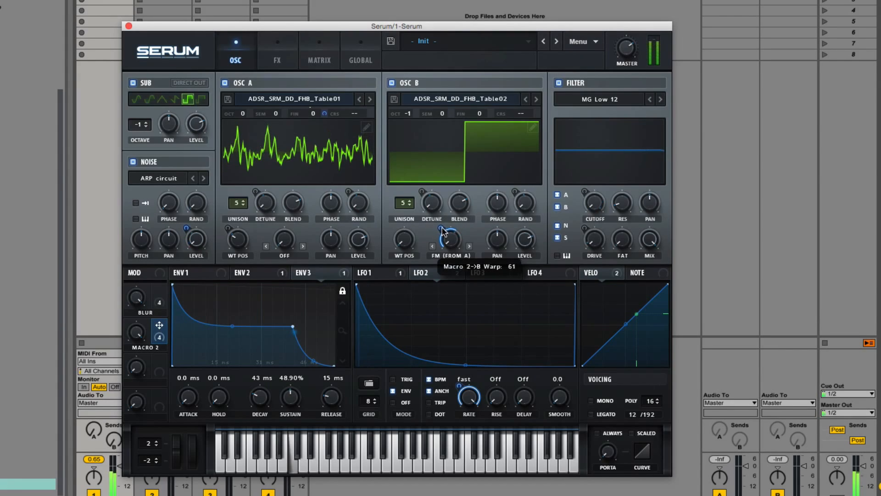
pyautogui.moveTo(139, 335); pyautogui.dragTo(138, 362)
pyautogui.moveTo(136, 299); pyautogui.dragTo(141, 443)
# Rename Macro 2 as BITE
pyautogui.doubleClick(145, 350)
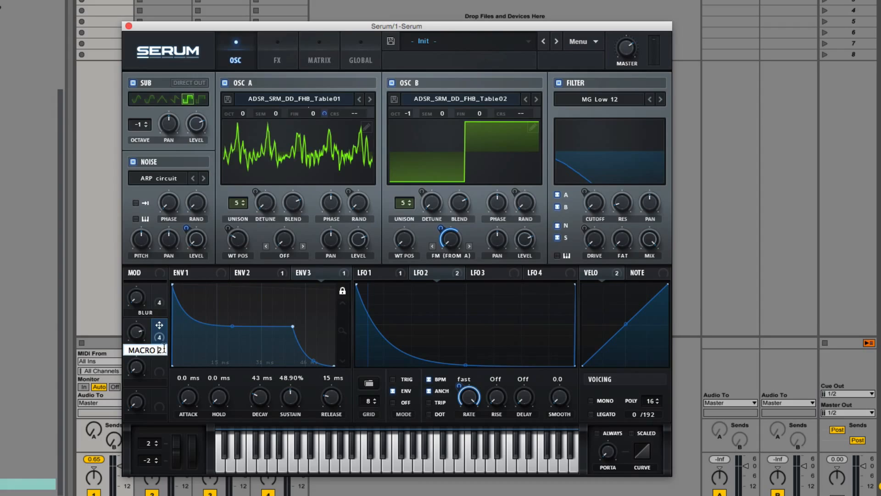
pyautogui.press('super+a')
pyautogui.write('BITE')
pyautogui.press('Return')
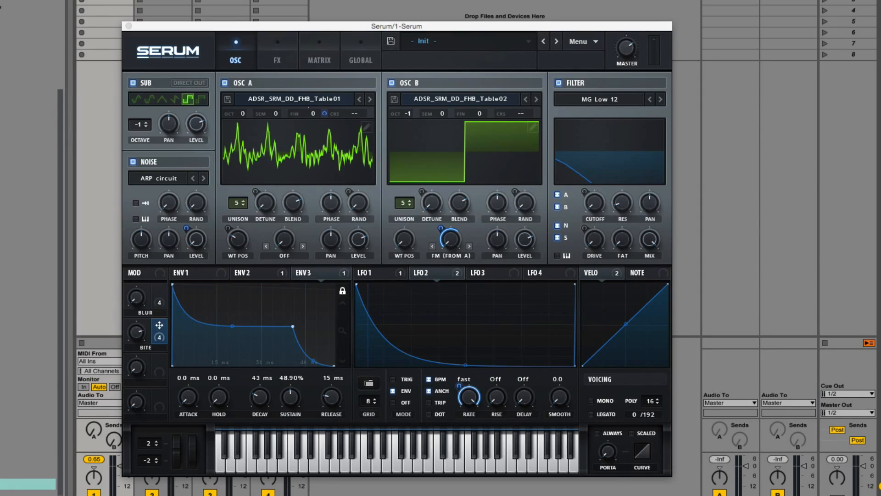
# Assign Macro 3 to the filter cutoff and rename it CUTOFF
pyautogui.click(143, 337)
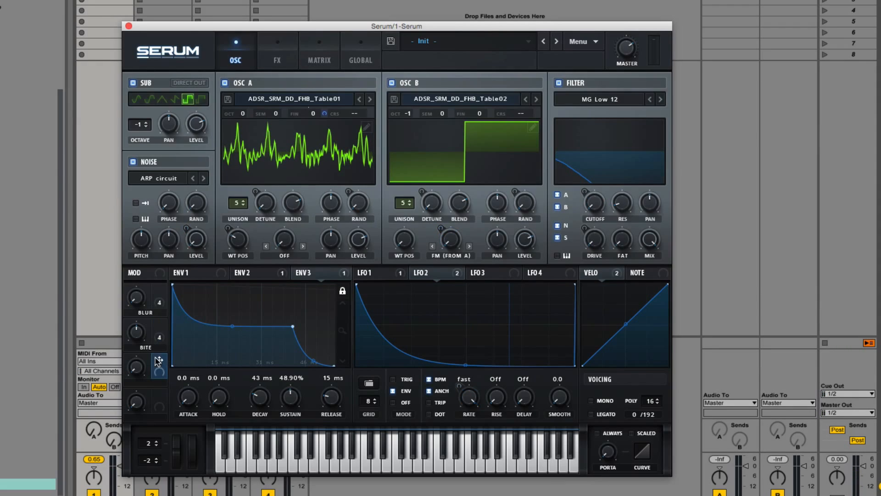
pyautogui.moveTo(159, 361); pyautogui.dragTo(582, 193)
pyautogui.doubleClick(145, 384)
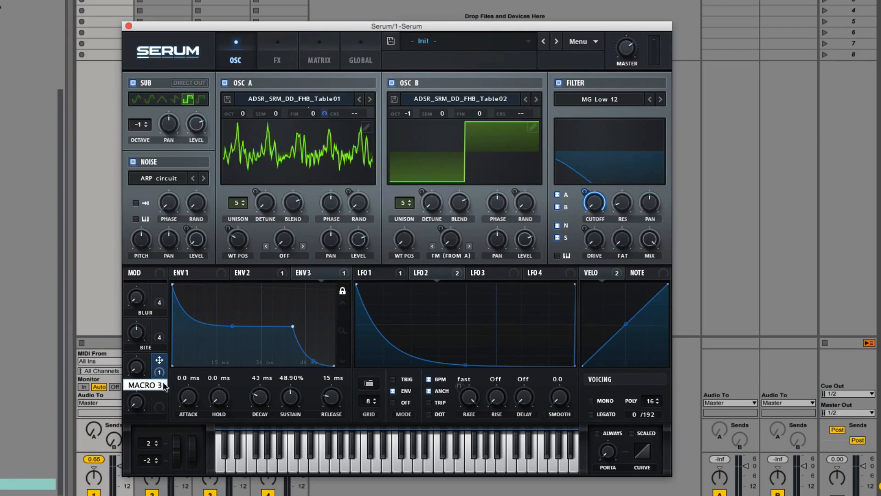
pyautogui.moveTo(164, 387); pyautogui.dragTo(104, 381)
pyautogui.write('Cutoff')
pyautogui.press('Return')
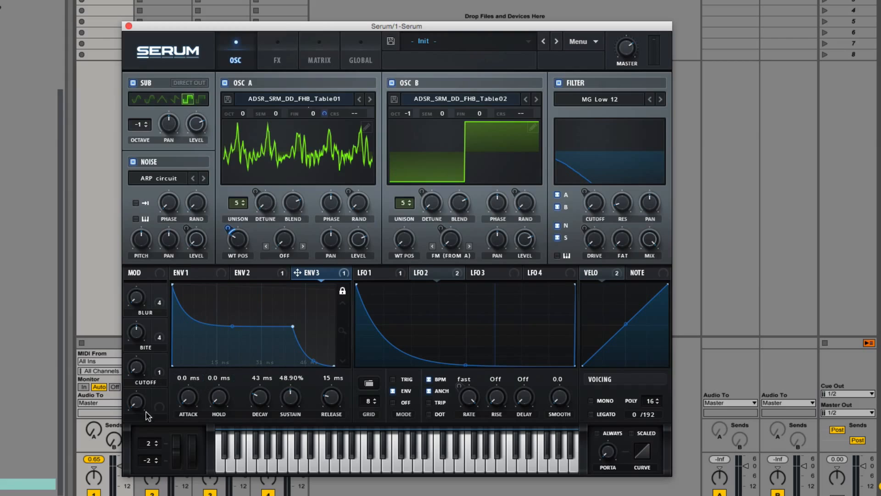
# Set Macro 4 as the aux source of the Env 3 to OSC A wavetable position modulation, then return to the oscillators
pyautogui.moveTo(159, 394); pyautogui.dragTo(252, 428)
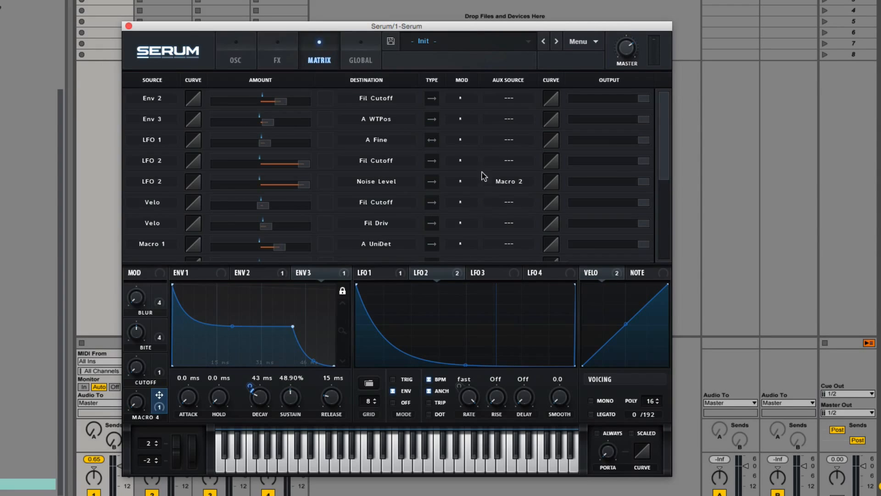
pyautogui.click(508, 119)
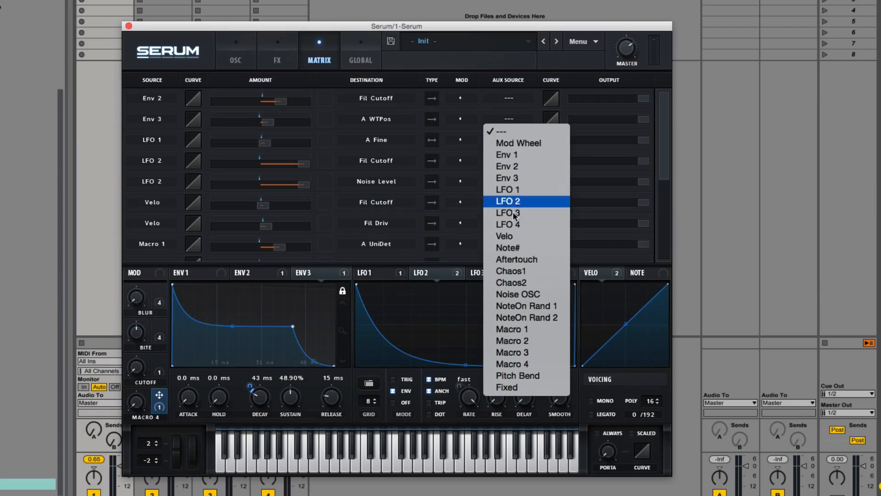
pyautogui.click(530, 366)
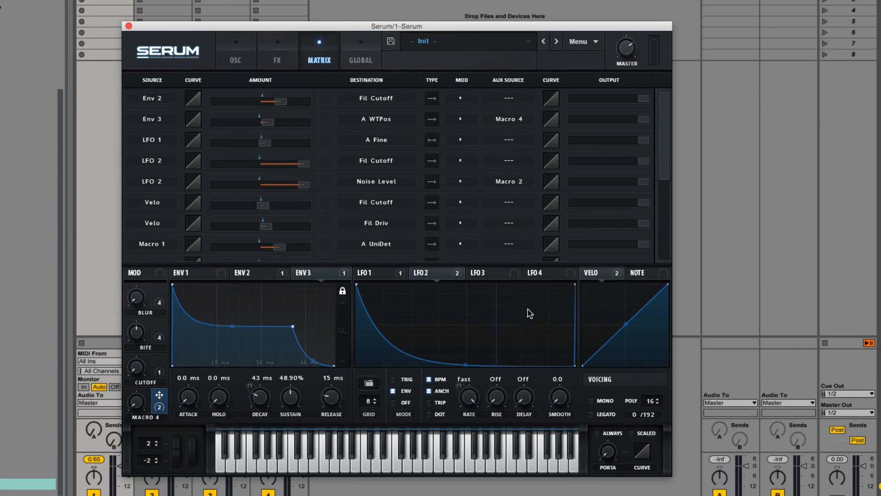
pyautogui.click(222, 44)
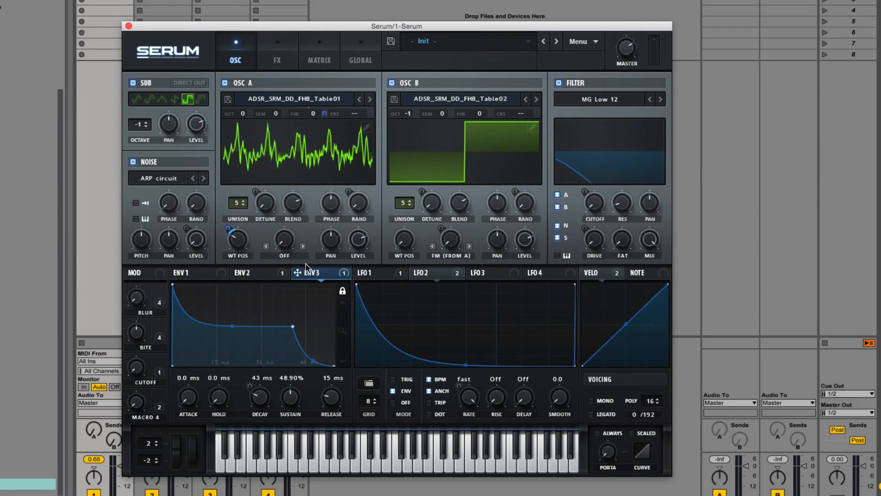
# Rename Macro 4 as TWISTED
pyautogui.doubleClick(152, 419)
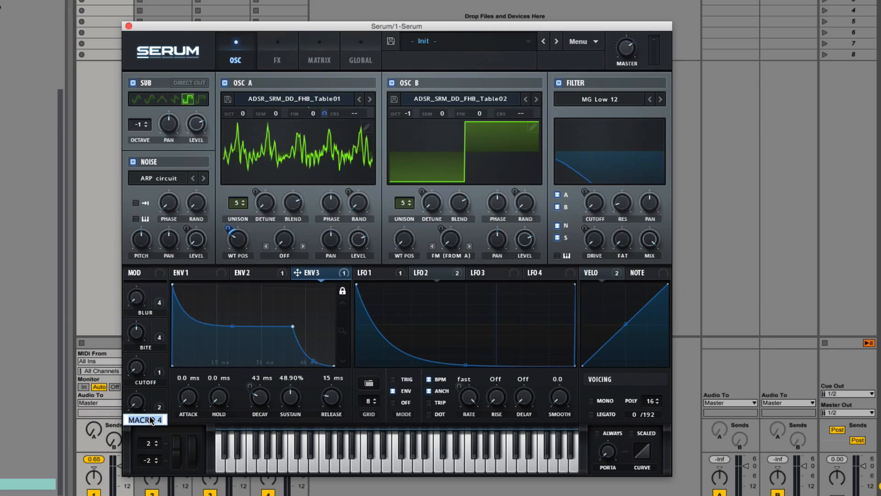
pyautogui.write('Twisted')
pyautogui.press('Return')
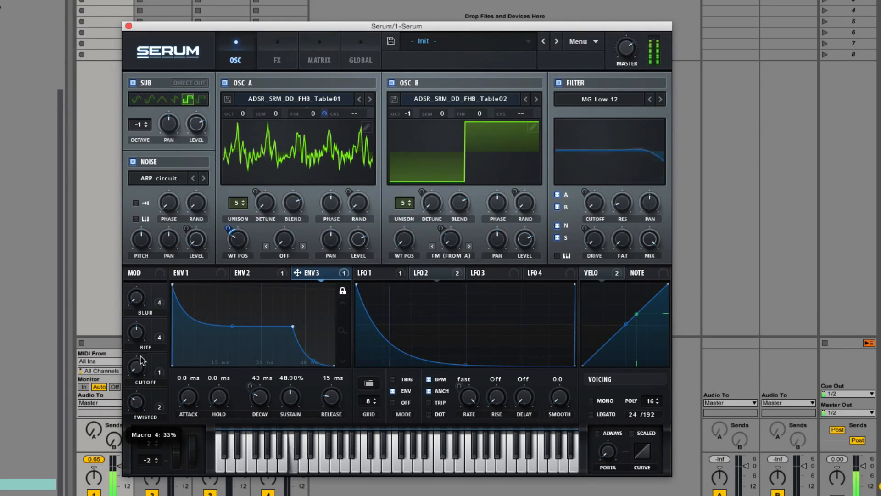
# Sweep the macro knobs and OSC A's wavetable position to audition the patch
pyautogui.click(136, 402)
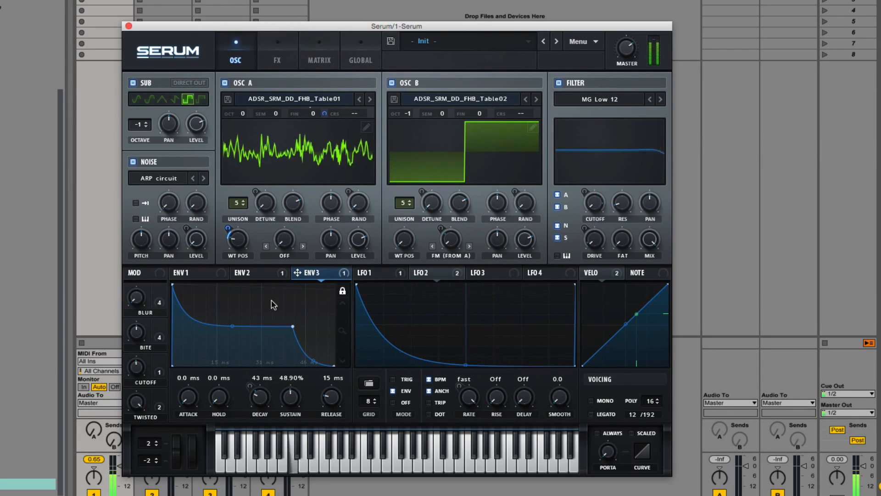
pyautogui.moveTo(259, 399)
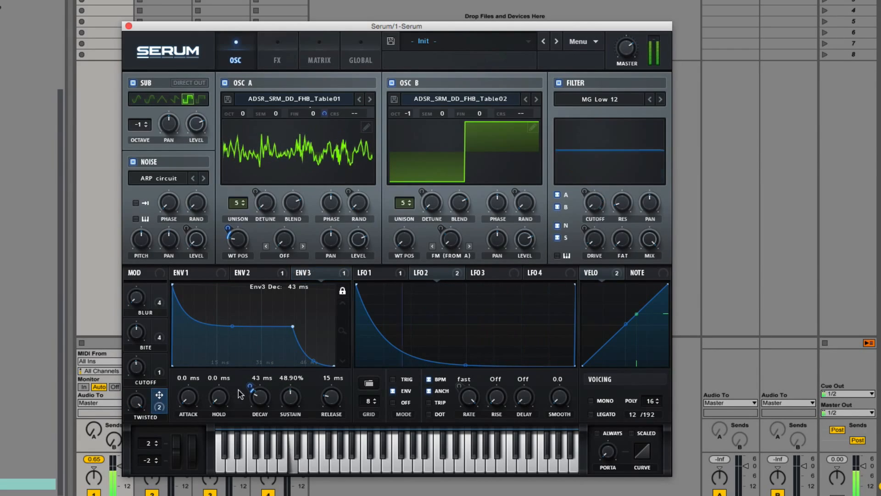
pyautogui.moveTo(248, 387); pyautogui.dragTo(250, 389)
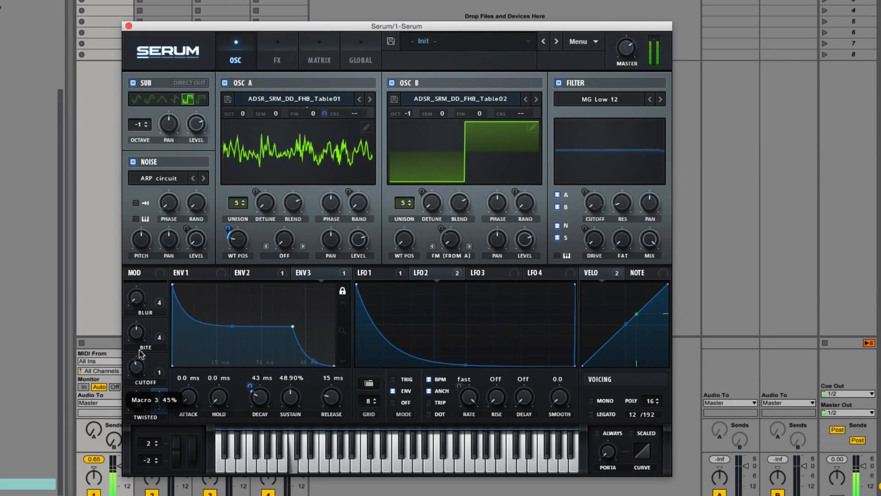
pyautogui.moveTo(148, 402)
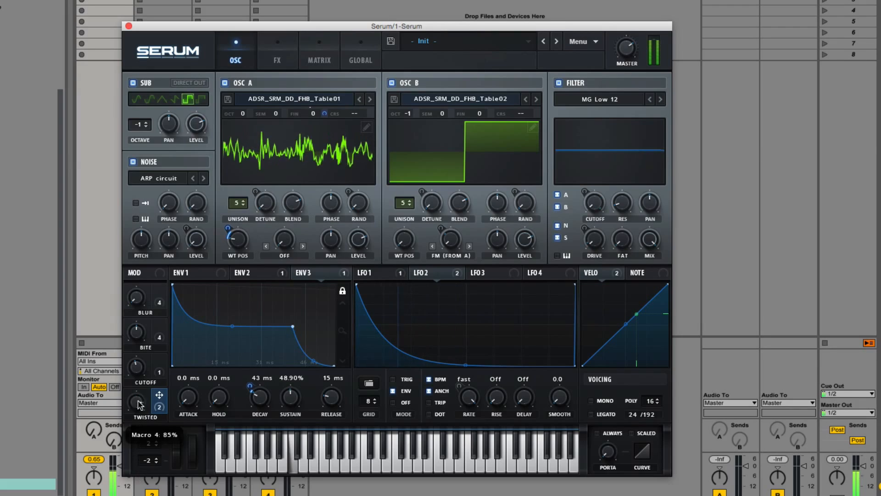
pyautogui.moveTo(239, 248)
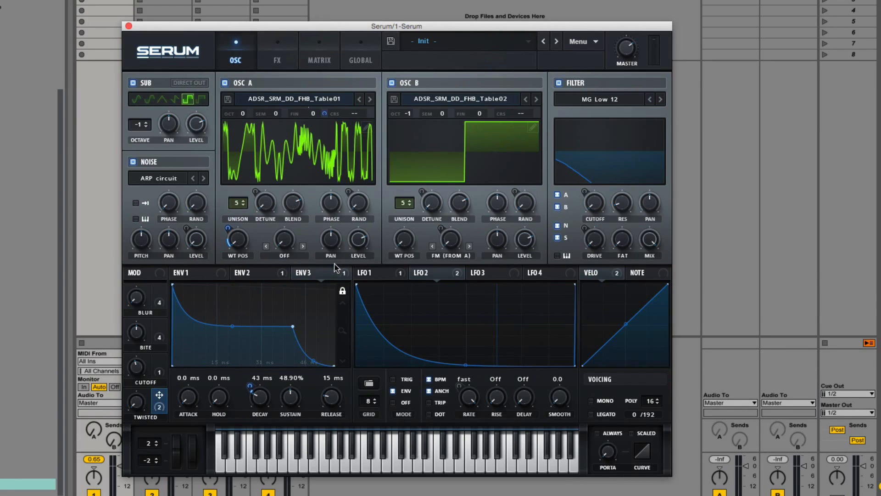
pyautogui.moveTo(229, 227); pyautogui.dragTo(229, 229)
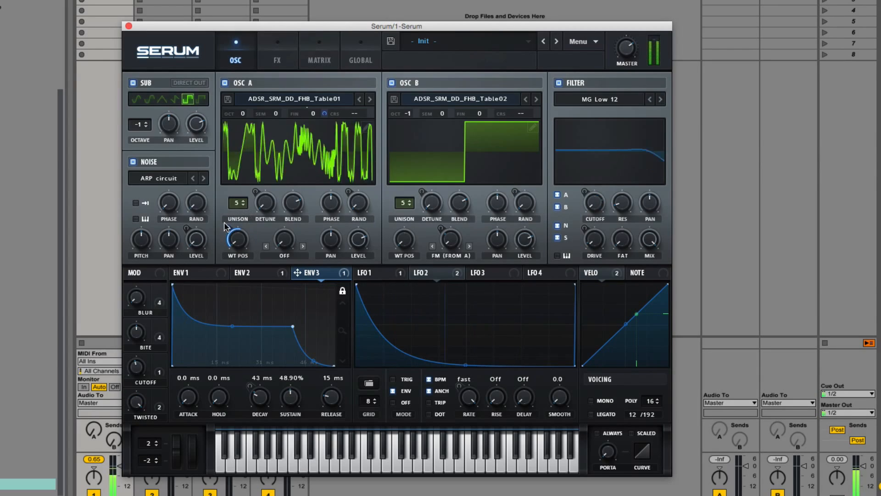
pyautogui.moveTo(227, 227); pyautogui.dragTo(240, 200)
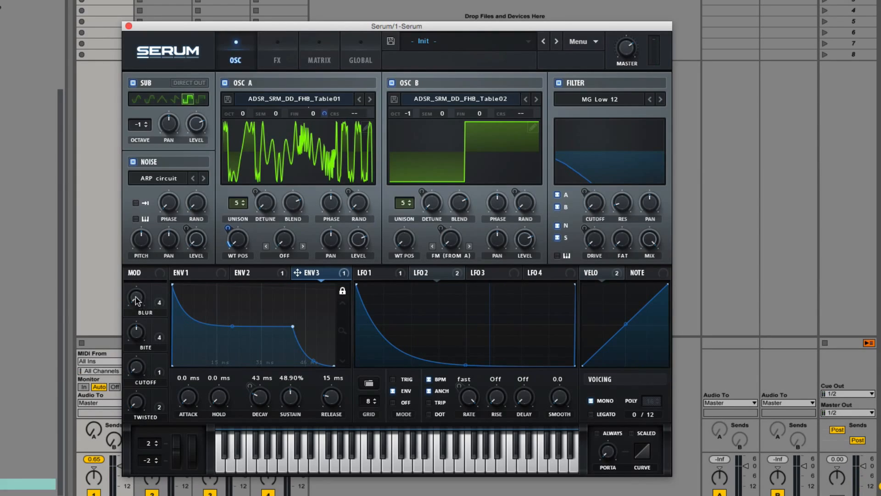
pyautogui.moveTo(135, 332); pyautogui.dragTo(135, 350)
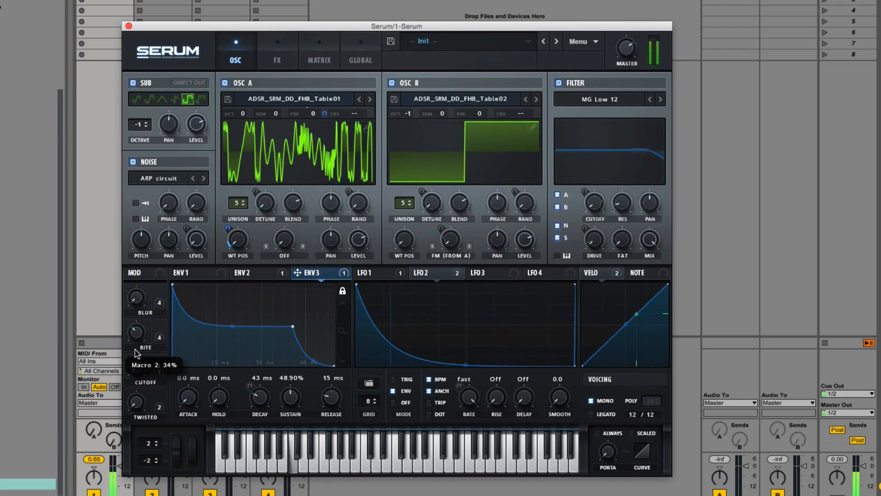
# Move the Serum window aside and adjust the track's volume and send level in the mixer
pyautogui.moveTo(240, 31); pyautogui.dragTo(349, 37)
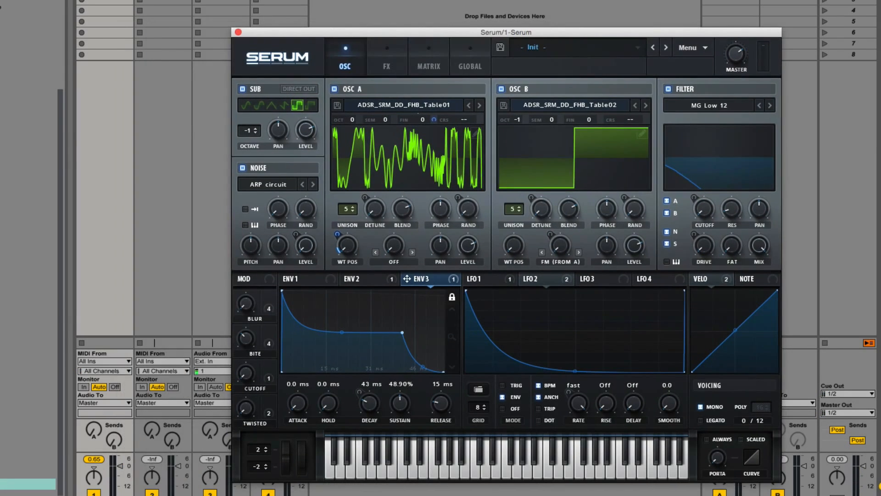
pyautogui.click(140, 0)
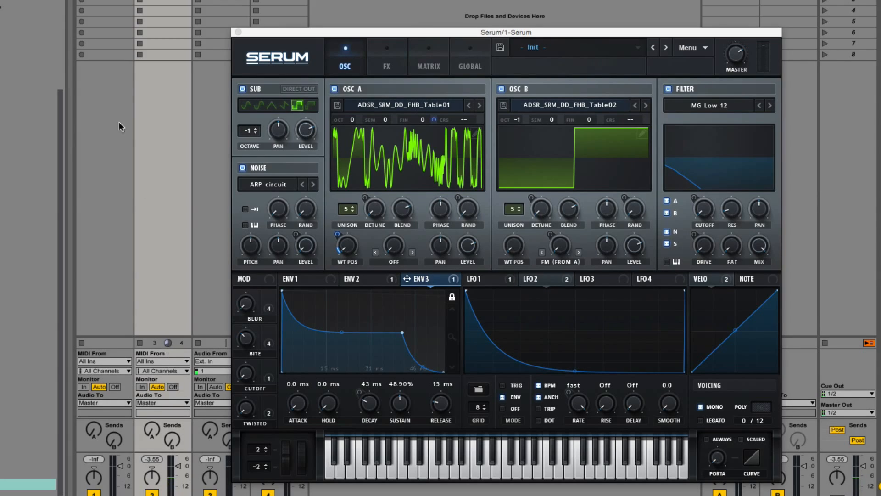
pyautogui.click(82, 1)
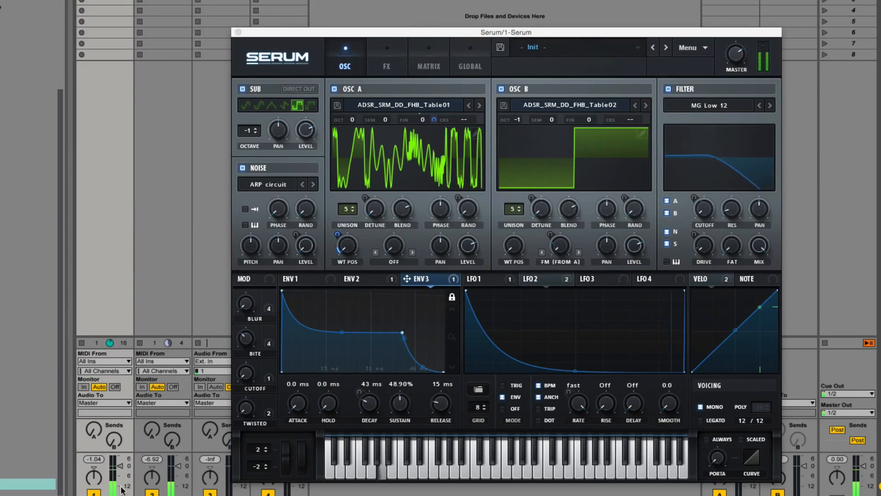
pyautogui.moveTo(120, 465); pyautogui.dragTo(120, 470)
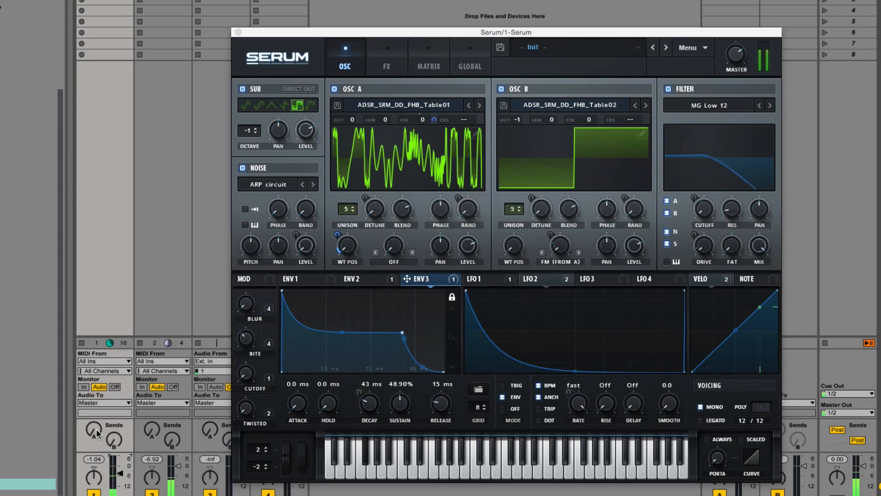
pyautogui.moveTo(93, 430); pyautogui.dragTo(93, 420)
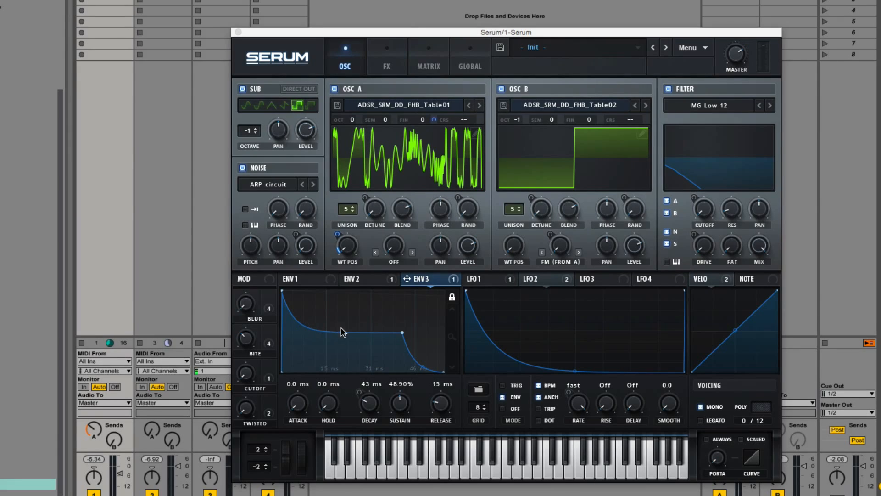
# Start playback and sweep the BLUR, BITE, CUTOFF and TWISTED macros while it plays
pyautogui.press('space')
pyautogui.moveTo(248, 339)
pyautogui.mouseDown()
pyautogui.moveTo(254, 320)
pyautogui.moveTo(258, 338)
pyautogui.moveTo(259, 331)
pyautogui.mouseUp()
pyautogui.moveTo(248, 374)
pyautogui.mouseDown()
pyautogui.moveTo(256, 324)
pyautogui.moveTo(246, 379)
pyautogui.mouseUp()
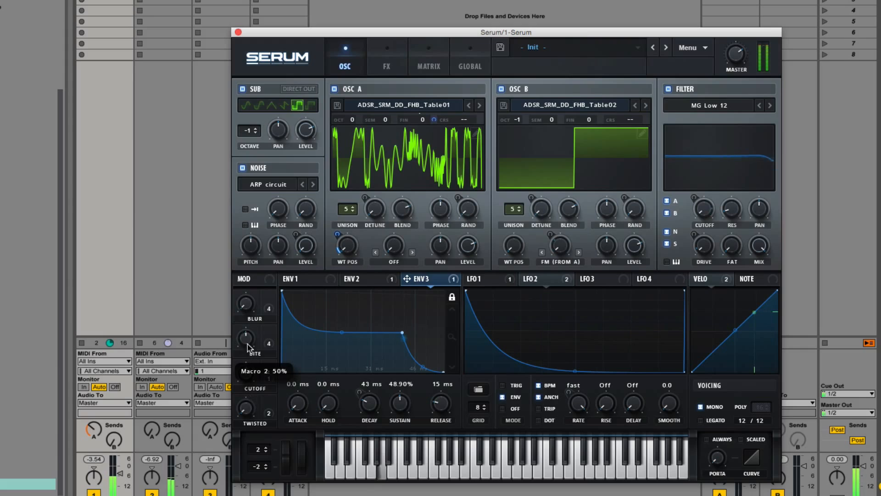
pyautogui.moveTo(248, 347); pyautogui.dragTo(249, 339)
pyautogui.moveTo(245, 372); pyautogui.dragTo(240, 395)
pyautogui.moveTo(246, 340); pyautogui.dragTo(246, 390)
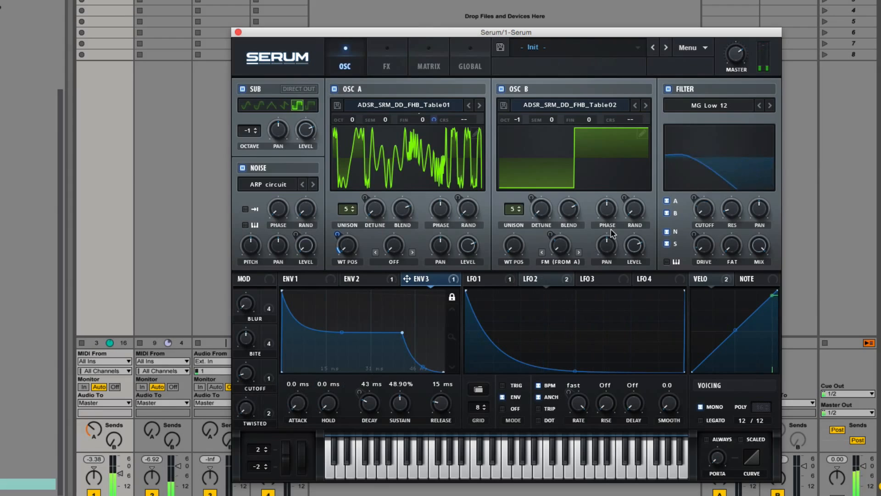
# Raise the wavetable positions of OSC B and OSC A, then sweep the CUTOFF and BITE macros
pyautogui.moveTo(516, 247); pyautogui.dragTo(515, 234)
pyautogui.moveTo(346, 249); pyautogui.dragTo(347, 229)
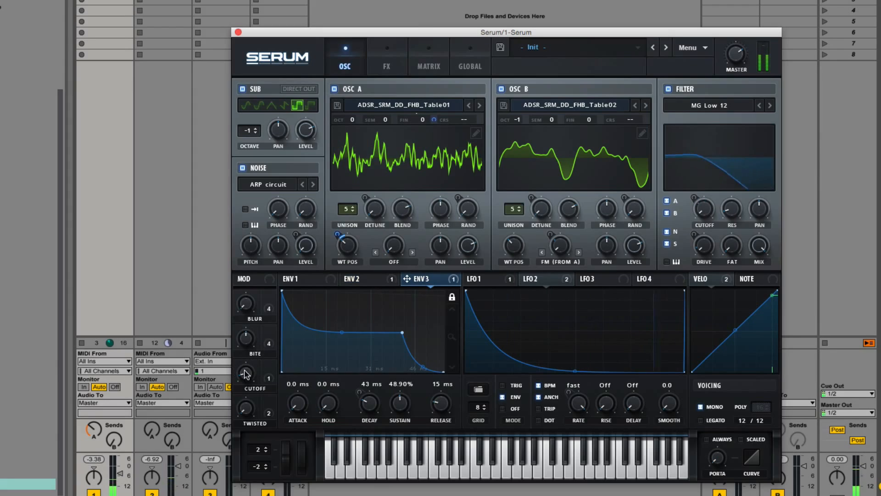
pyautogui.moveTo(246, 373); pyautogui.dragTo(258, 230)
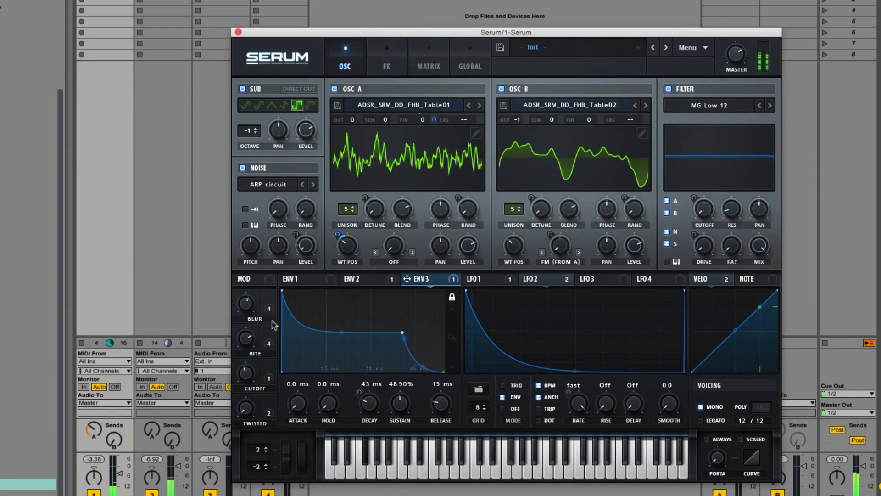
pyautogui.moveTo(246, 372); pyautogui.dragTo(246, 400)
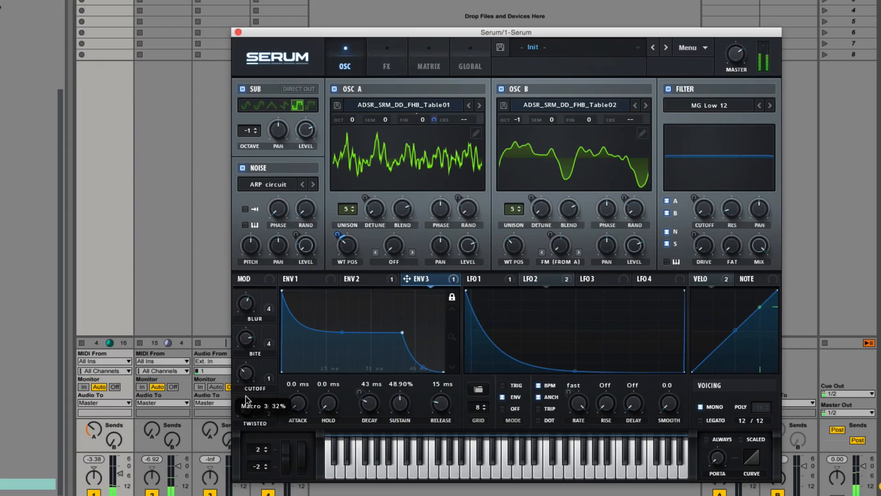
pyautogui.moveTo(250, 339); pyautogui.dragTo(253, 361)
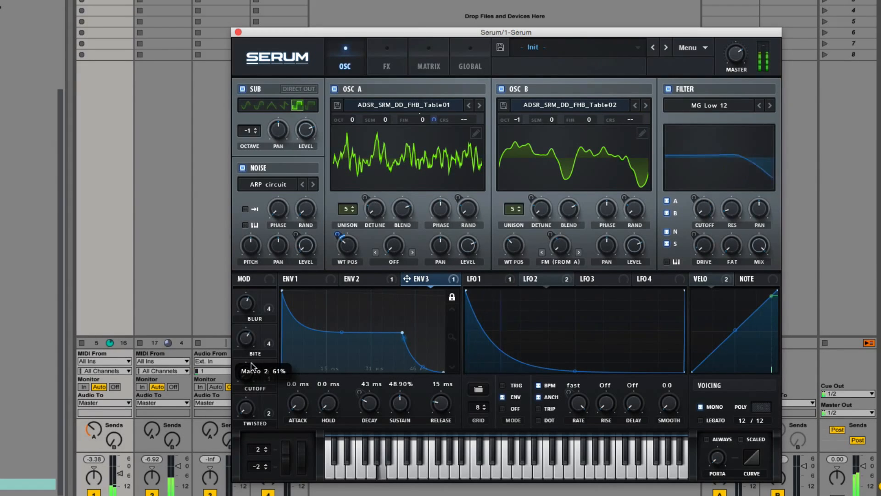
# Sweep all four macros up and down to audition the finished patch
pyautogui.click(537, 279)
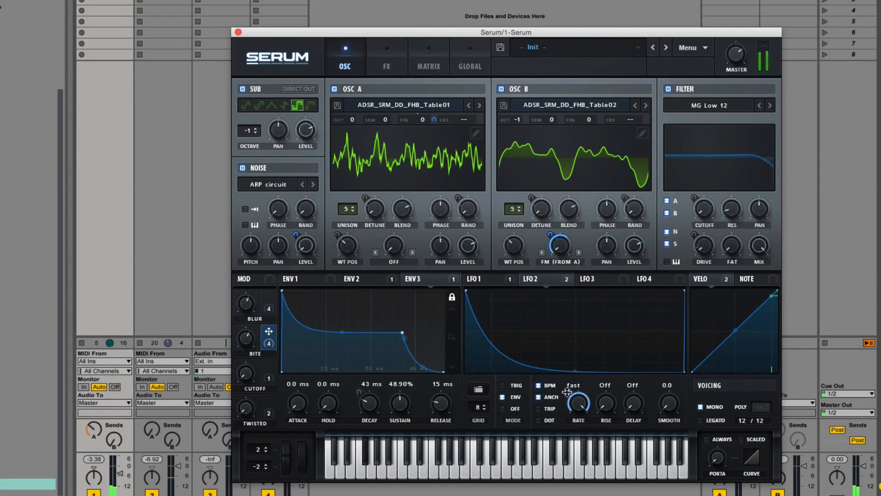
pyautogui.moveTo(250, 339); pyautogui.dragTo(247, 319)
pyautogui.moveTo(244, 372)
pyautogui.mouseDown()
pyautogui.moveTo(241, 321)
pyautogui.moveTo(246, 374)
pyautogui.mouseUp()
pyautogui.moveTo(246, 332); pyautogui.dragTo(257, 411)
pyautogui.moveTo(247, 306); pyautogui.dragTo(229, 451)
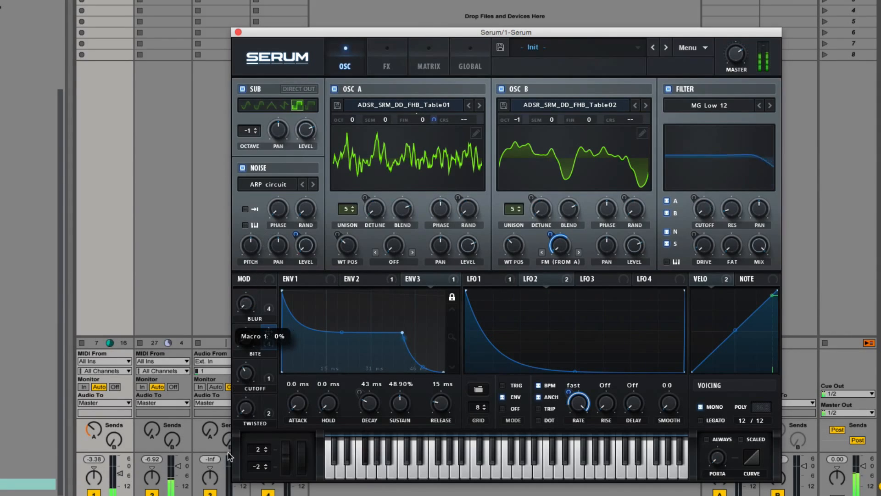
pyautogui.moveTo(243, 375); pyautogui.dragTo(243, 450)
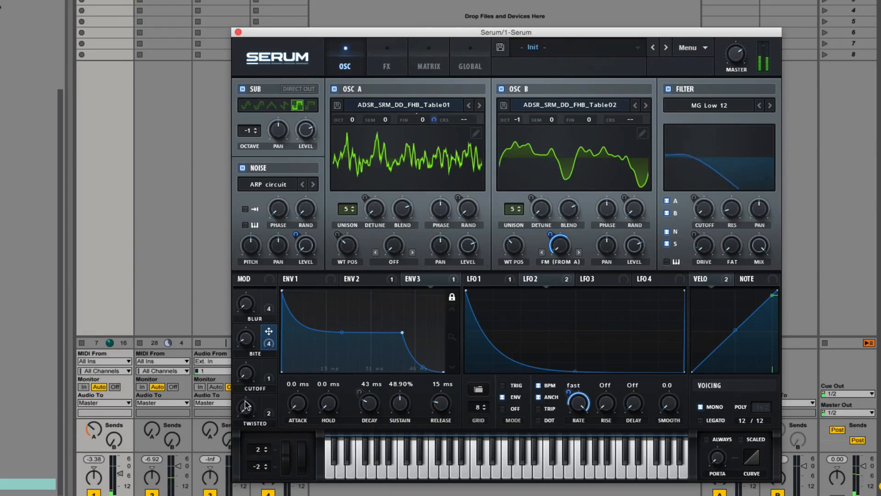
pyautogui.moveTo(244, 406); pyautogui.dragTo(250, 247)
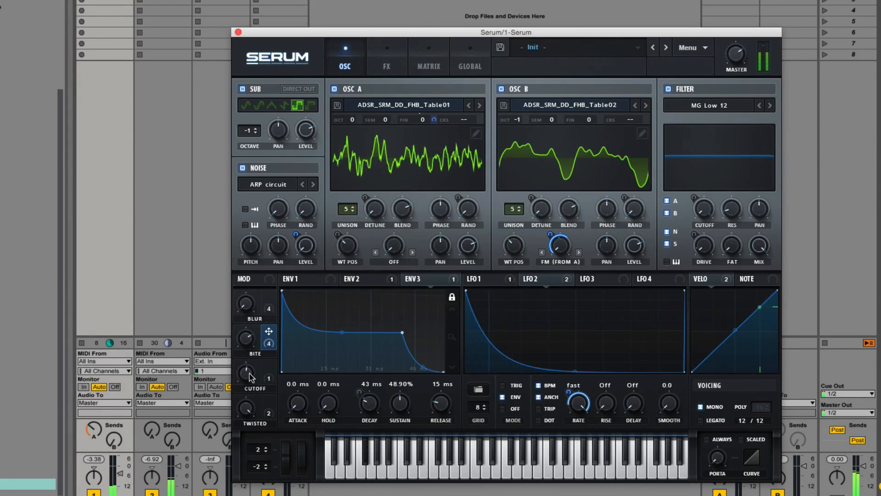
# Adjust the CUTOFF and BLUR macros and raise OSC A's wavetable position
pyautogui.moveTo(247, 372); pyautogui.dragTo(247, 444)
pyautogui.moveTo(247, 339); pyautogui.dragTo(262, 387)
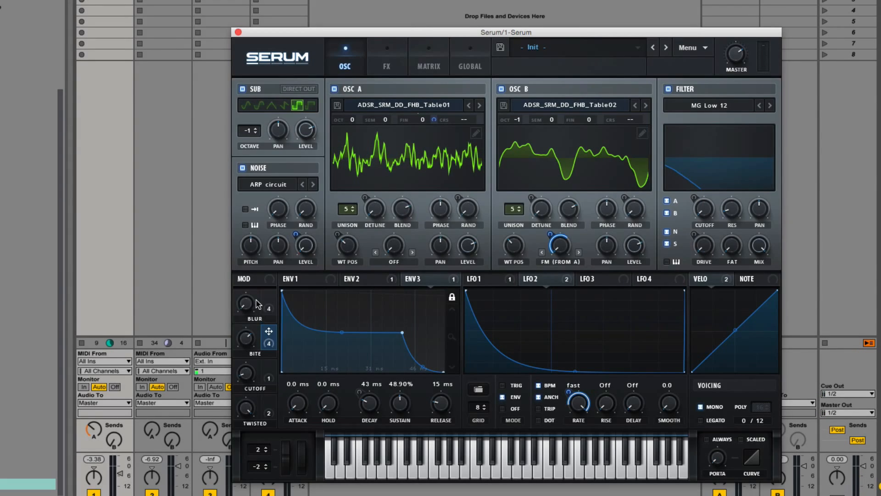
pyautogui.moveTo(356, 248); pyautogui.dragTo(344, 228)
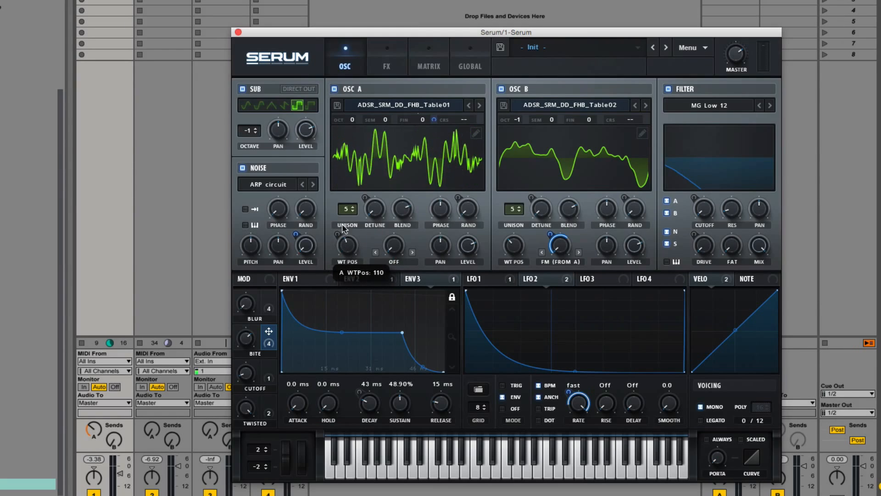
# Inspect the wavetable editors of OSC A and OSC B, then glance at the FX page before returning to the oscillators
pyautogui.click(476, 133)
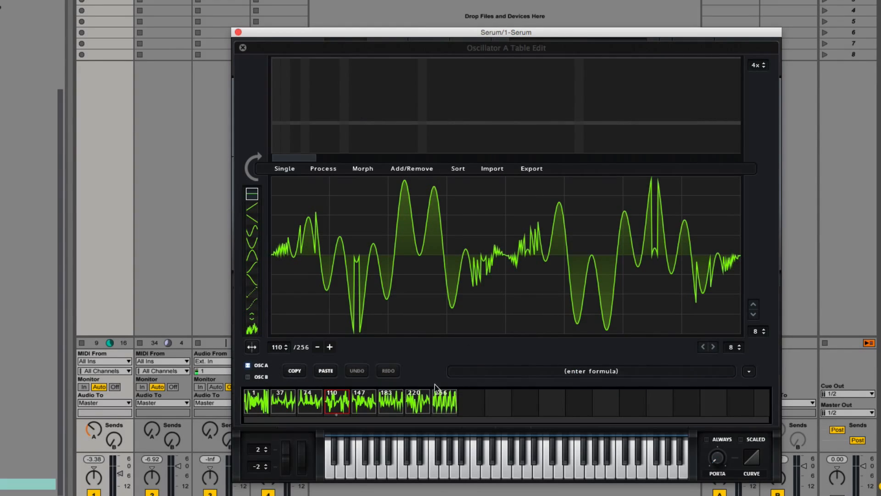
pyautogui.click(243, 48)
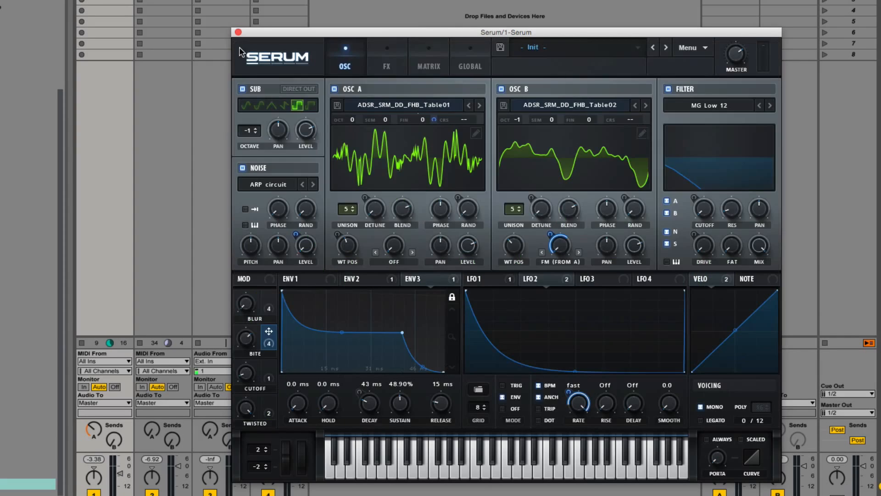
pyautogui.click(642, 133)
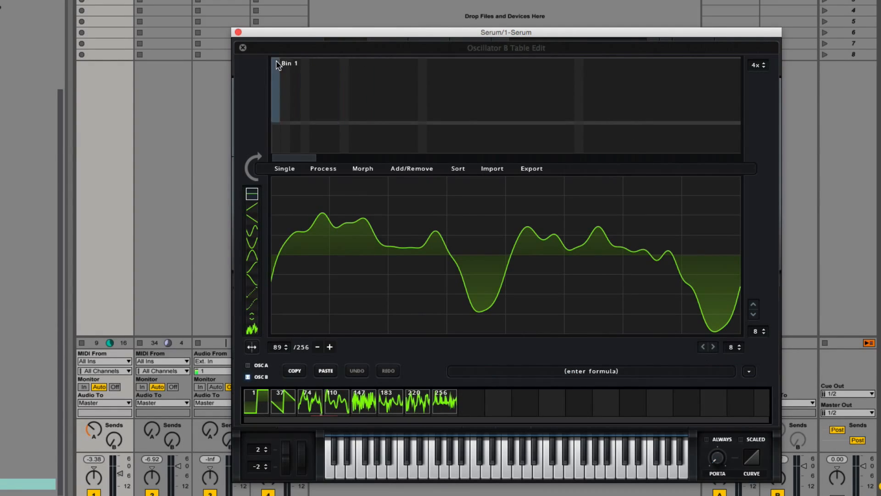
pyautogui.click(243, 48)
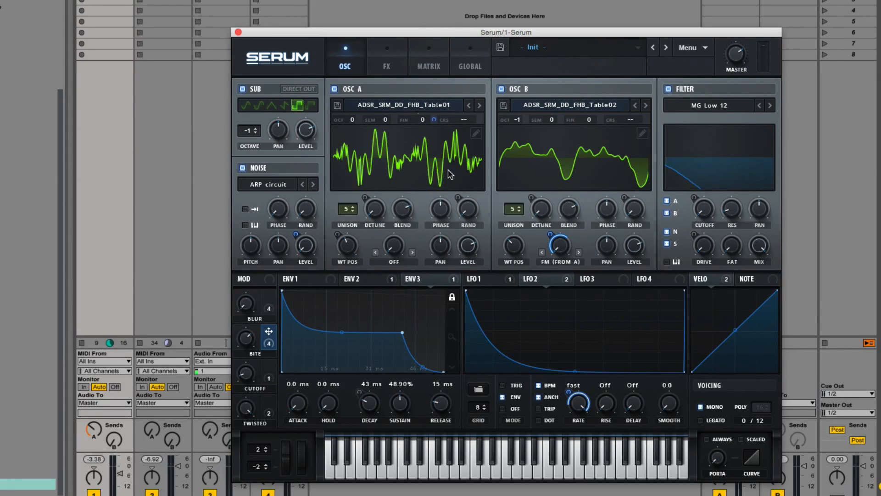
pyautogui.click(387, 66)
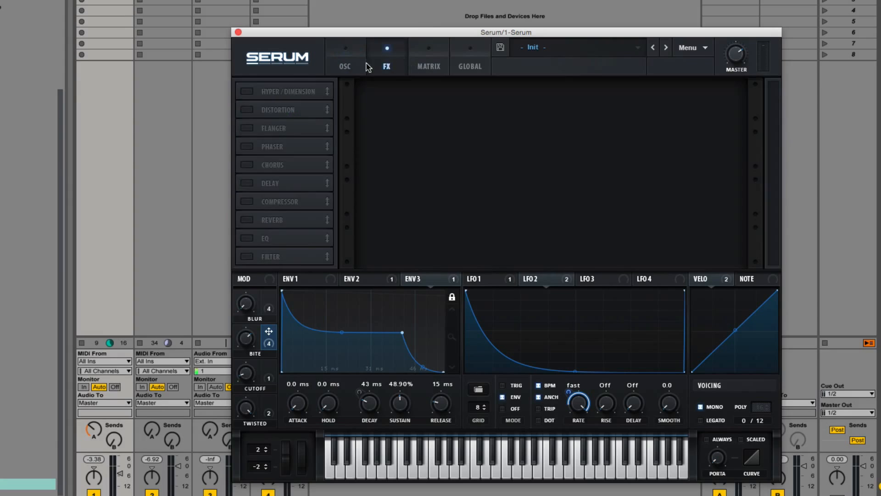
pyautogui.click(352, 67)
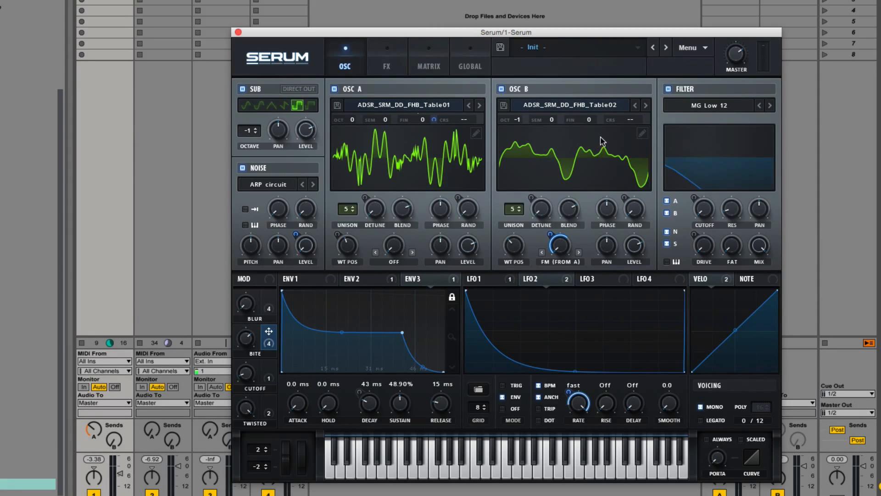